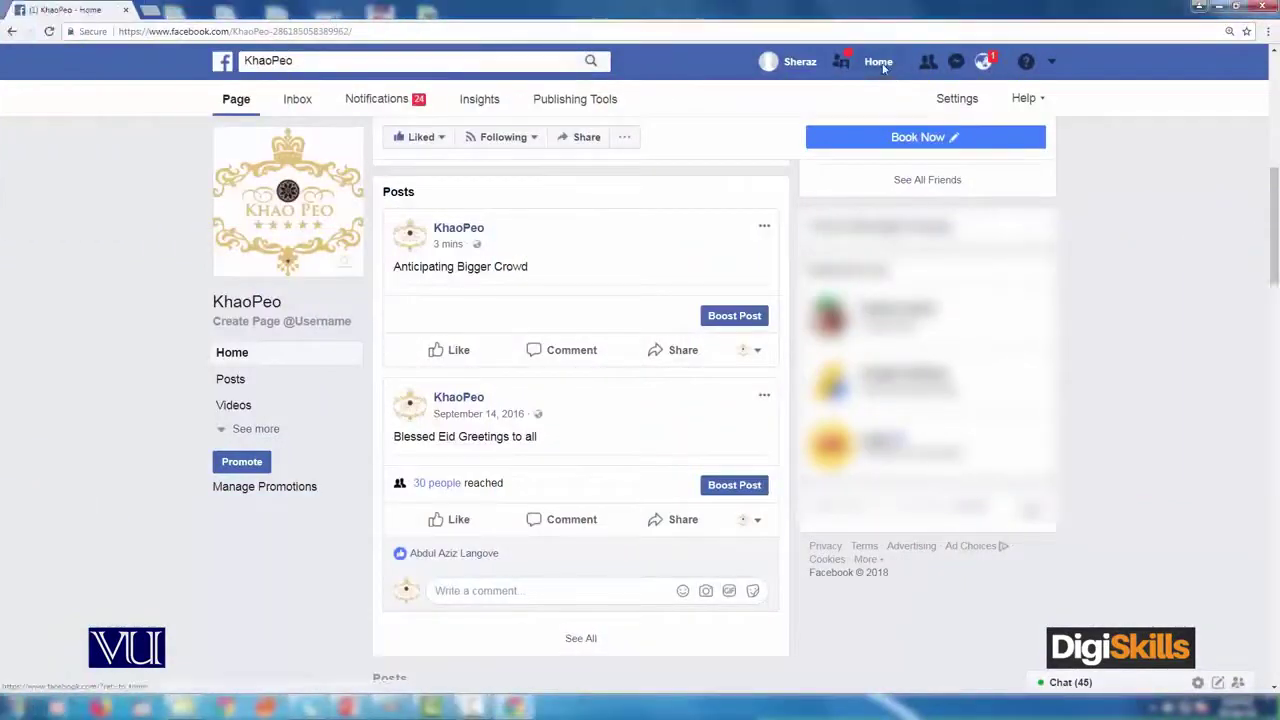
click(878, 61)
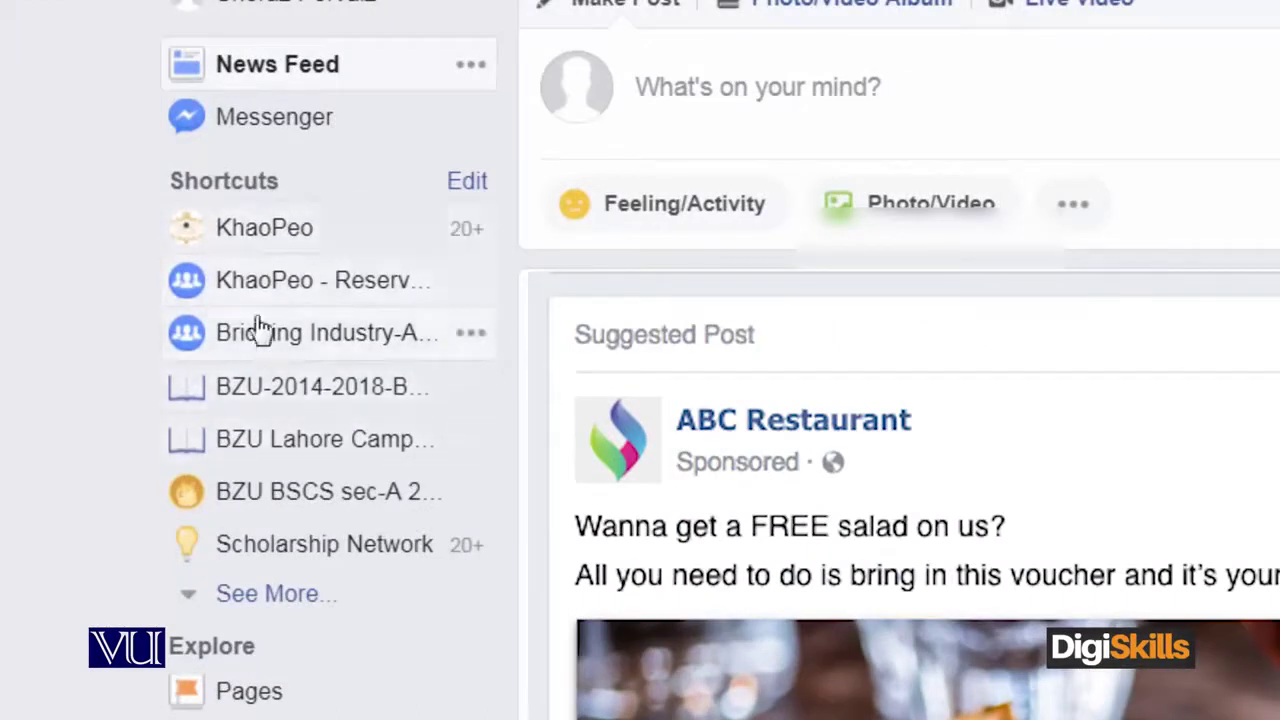
click(258, 245)
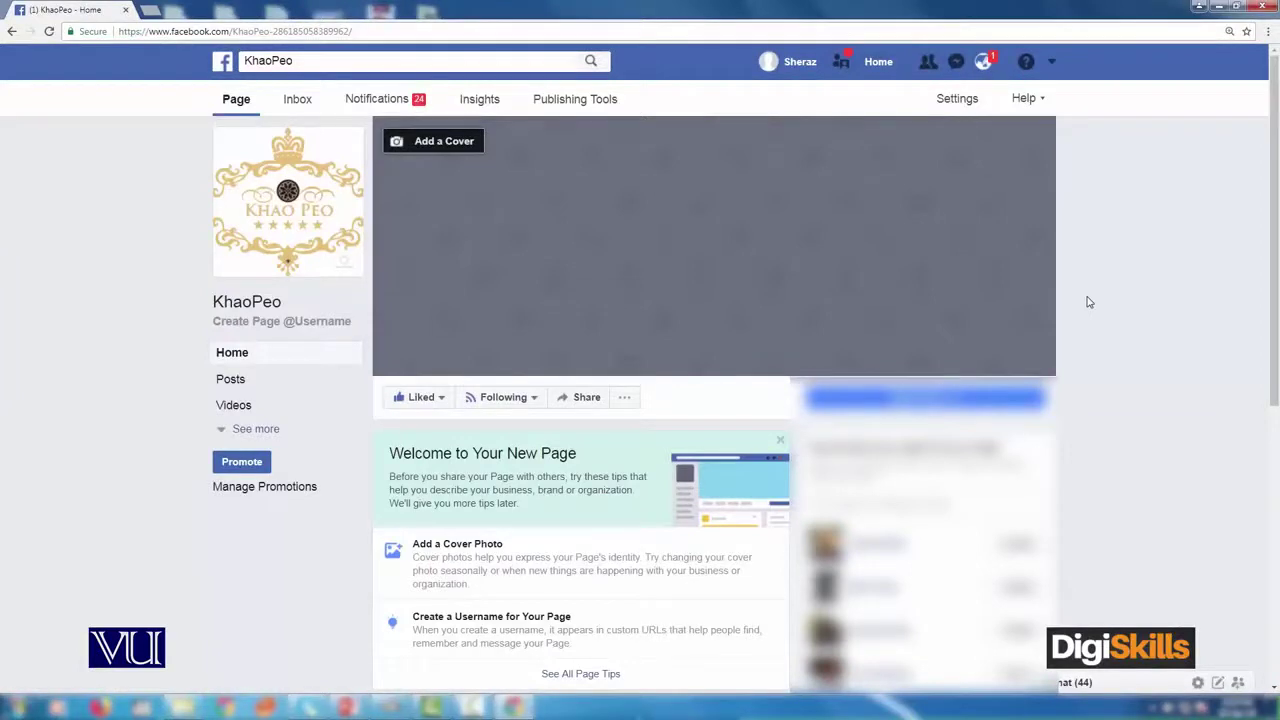
scroll(1089, 302, down, 2)
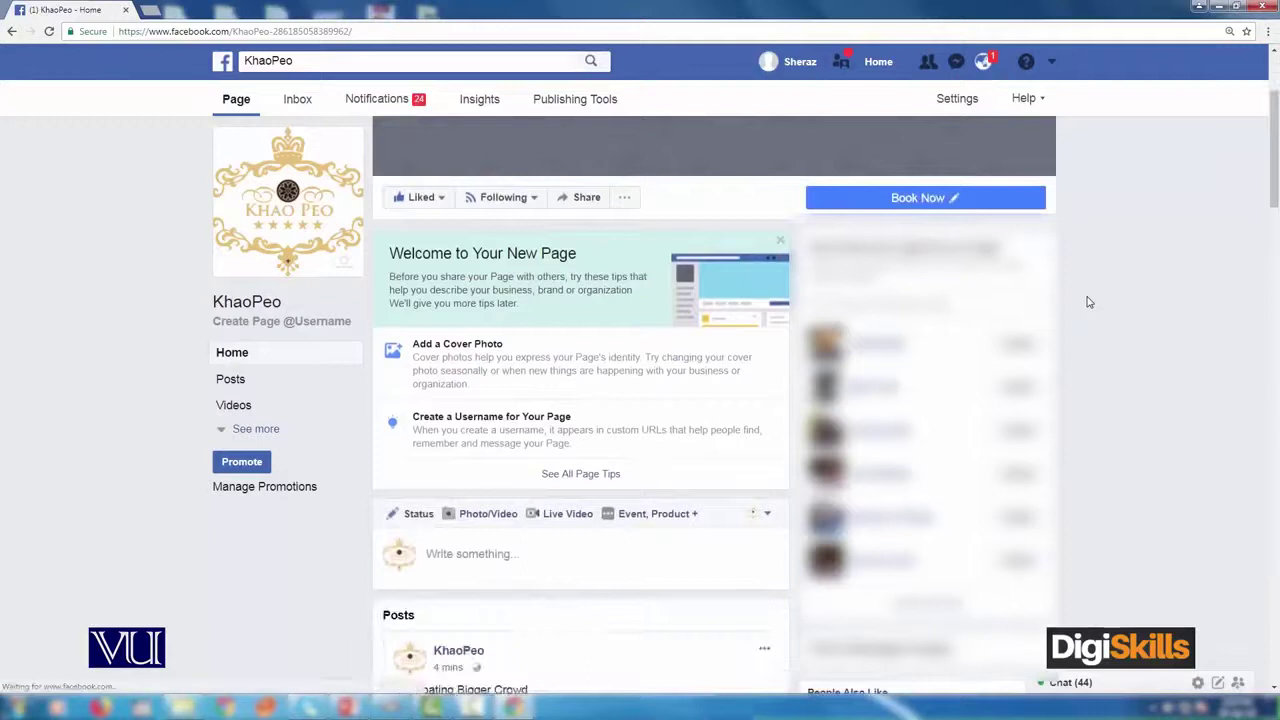
scroll(1089, 302, down, 2)
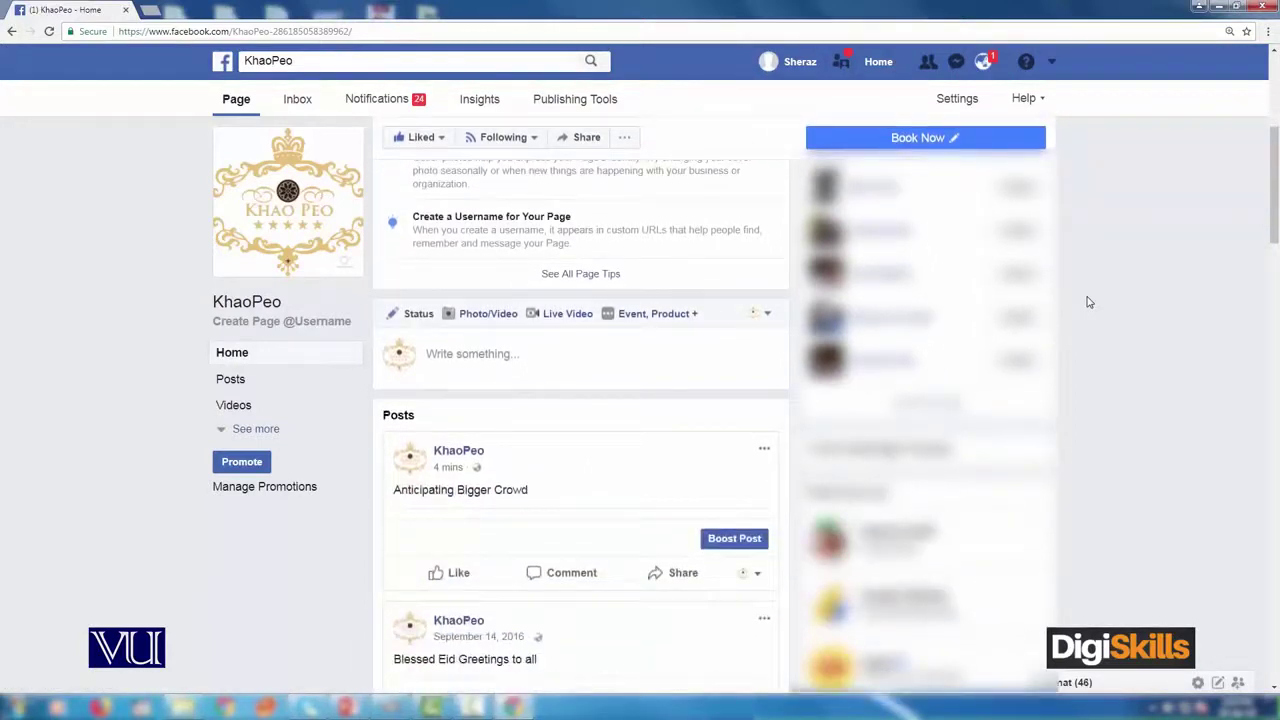
scroll(1154, 292, down, 1)
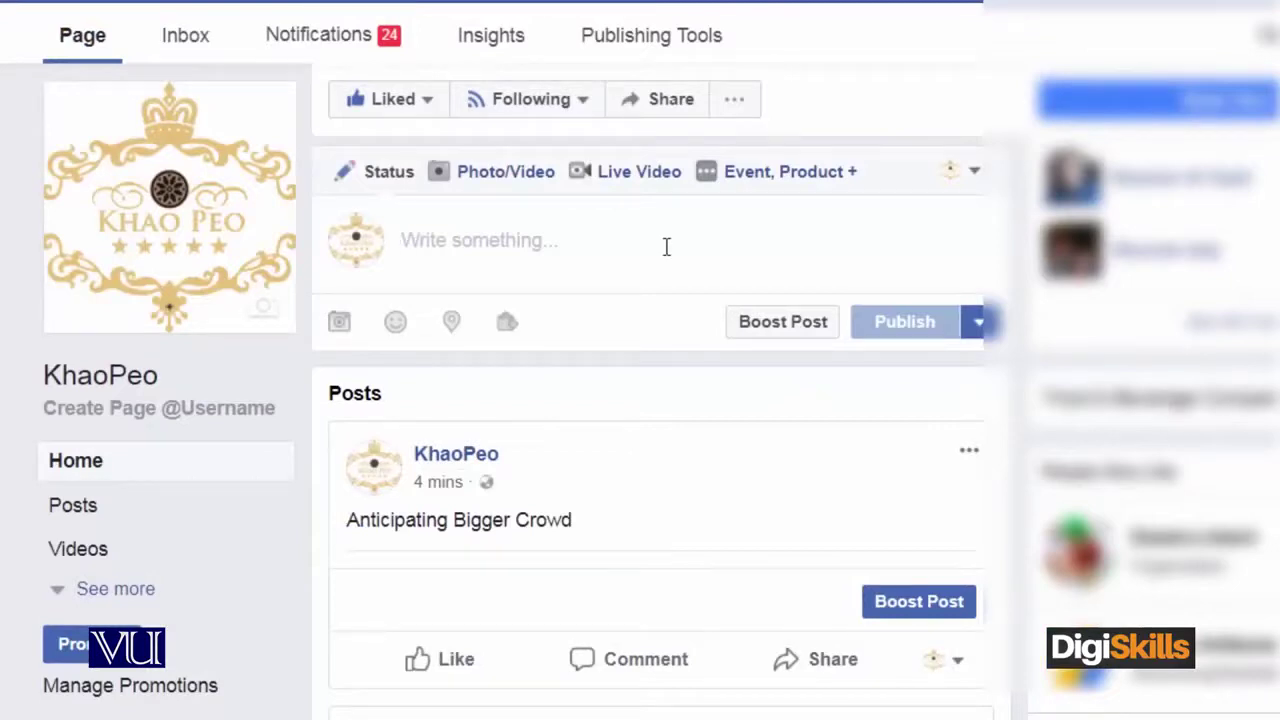
Publish the post 'Discount on Multiple Reservations' on the KhaoPeo Page.
text(D)
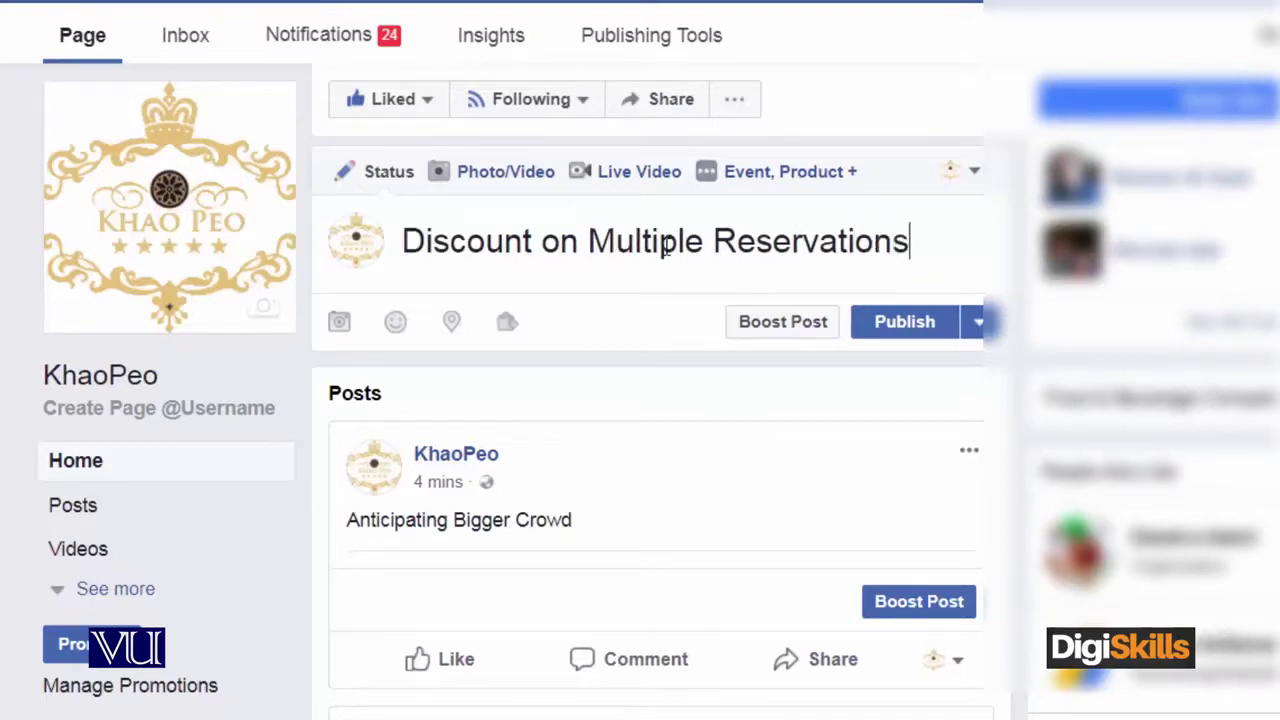
click(925, 337)
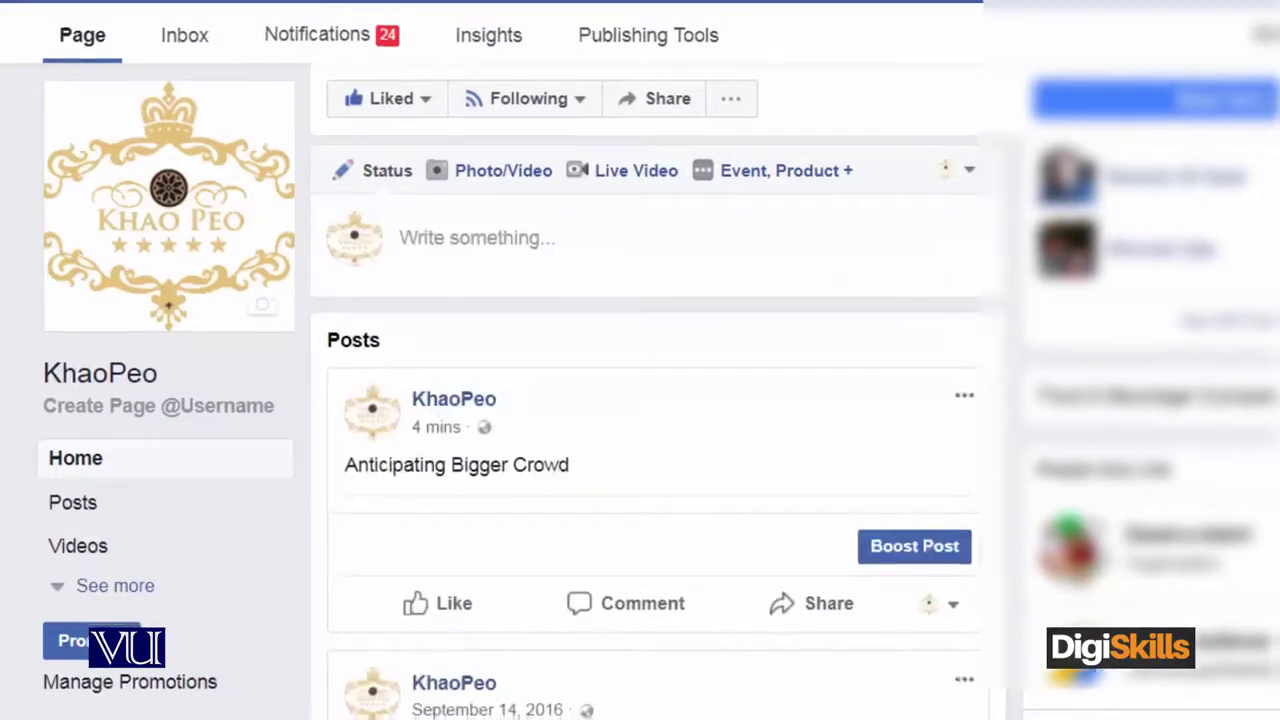
scroll(565, 400, down, 10)
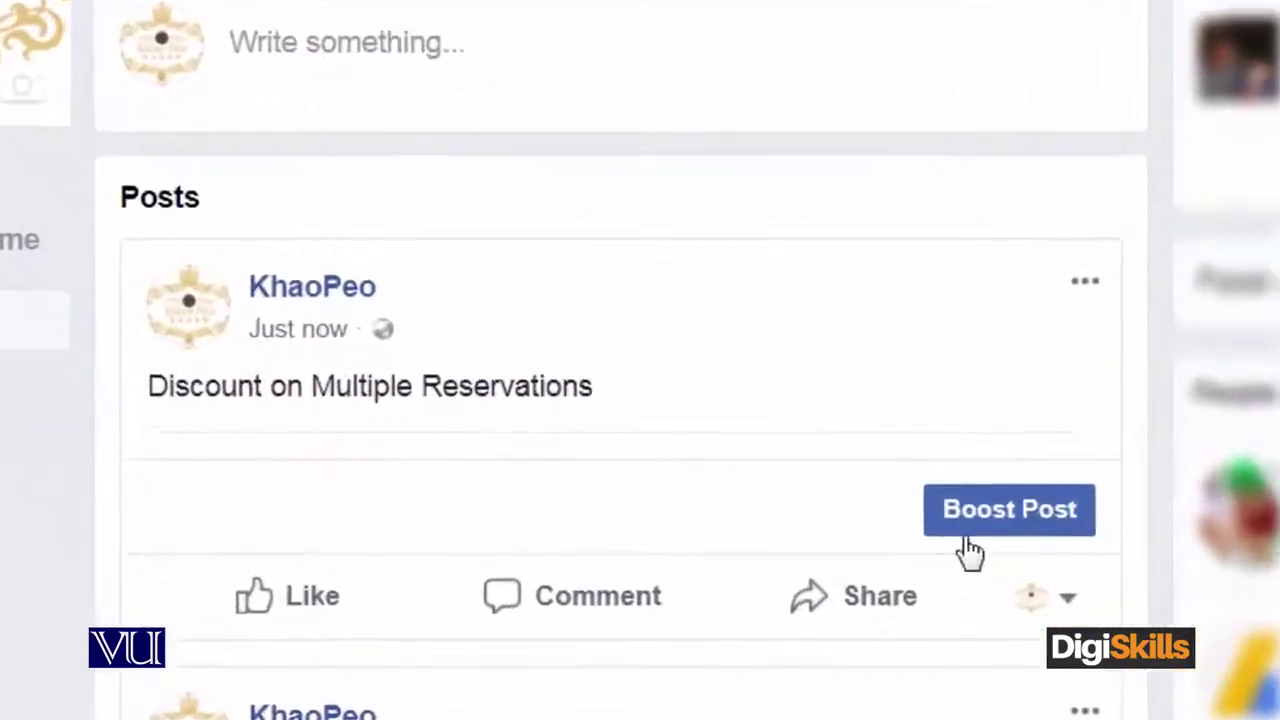
Start boosting the new post and choose People you choose through targeting for the audience.
click(995, 527)
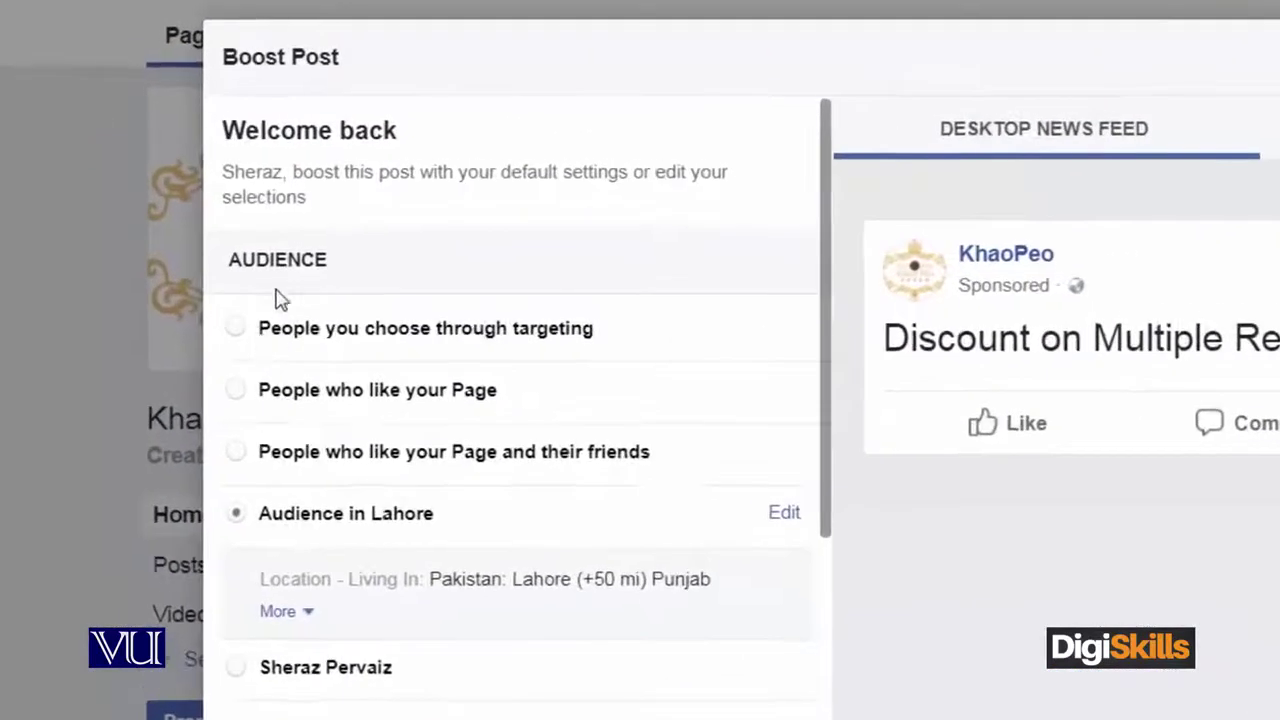
click(238, 330)
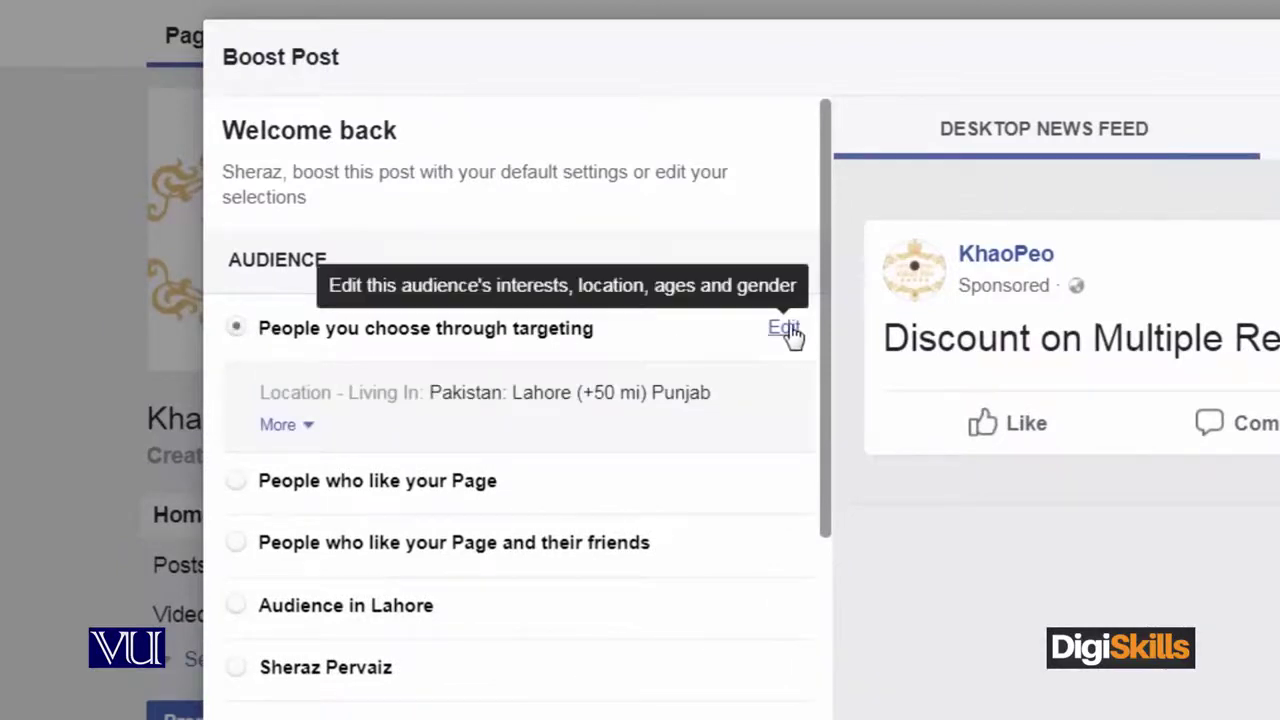
click(784, 329)
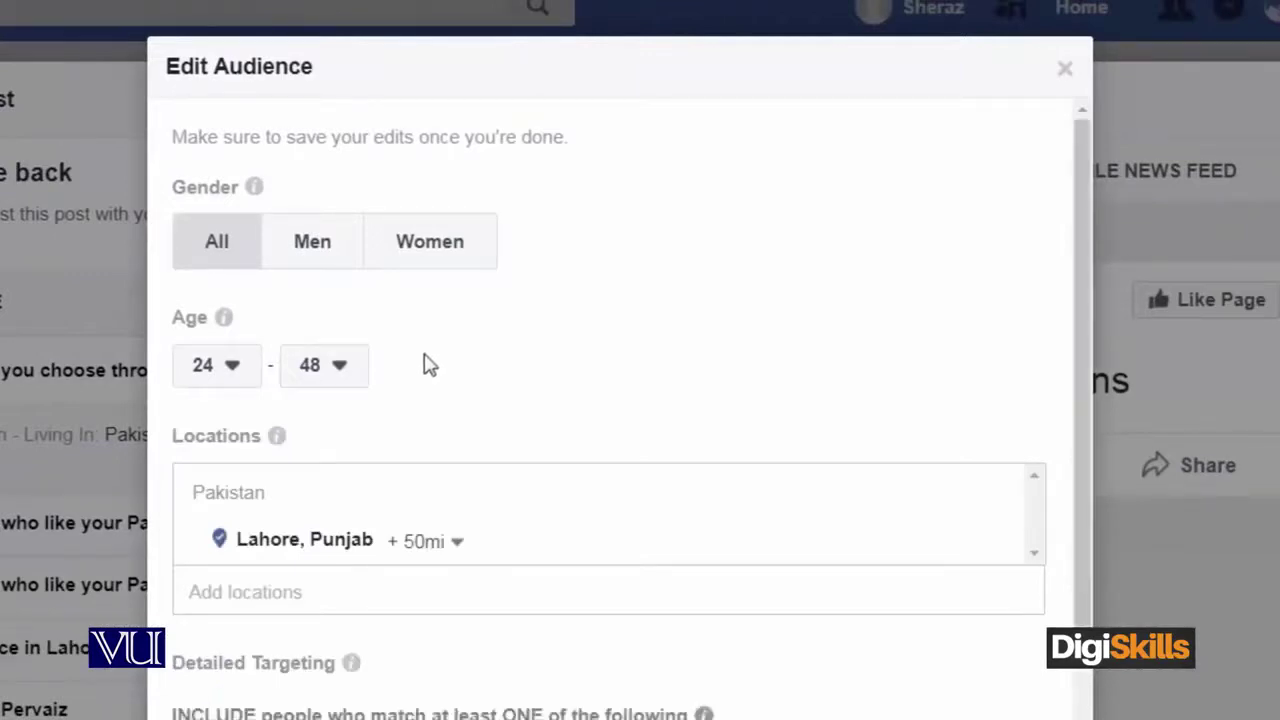
Limit the boost audience to men aged 20 to 35.
click(336, 257)
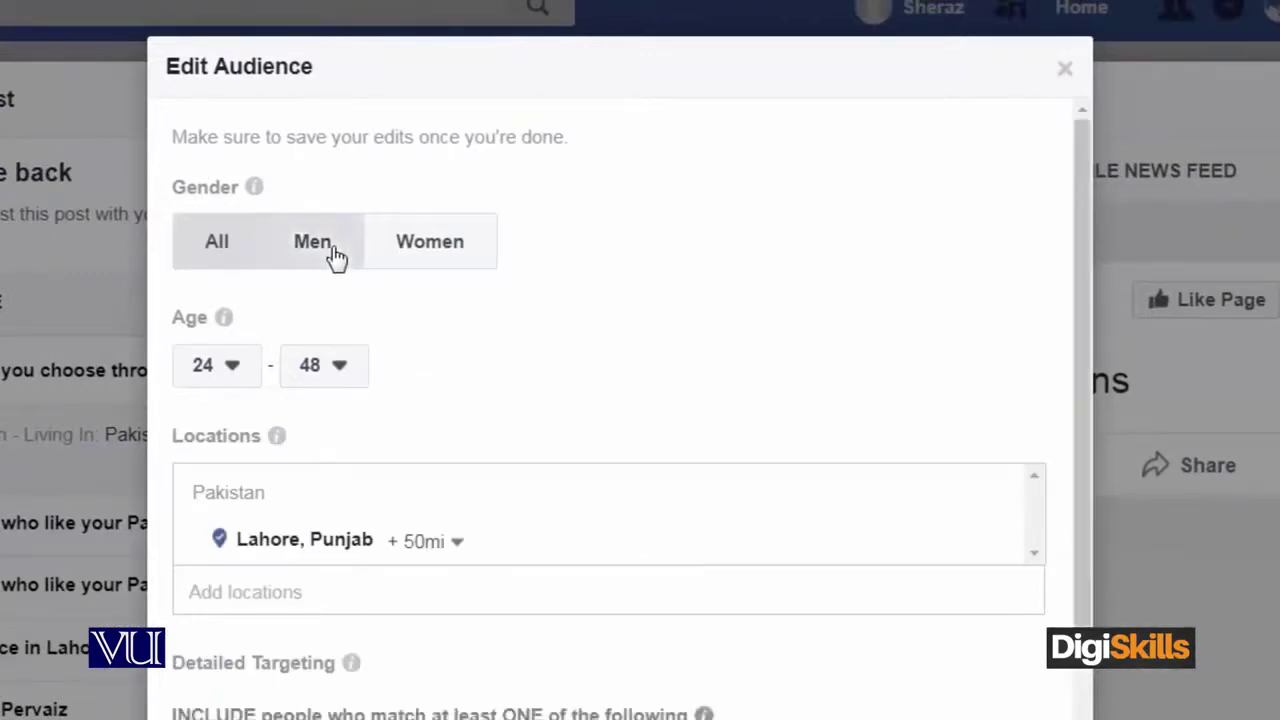
click(230, 372)
click(231, 449)
mouse_move(276, 435)
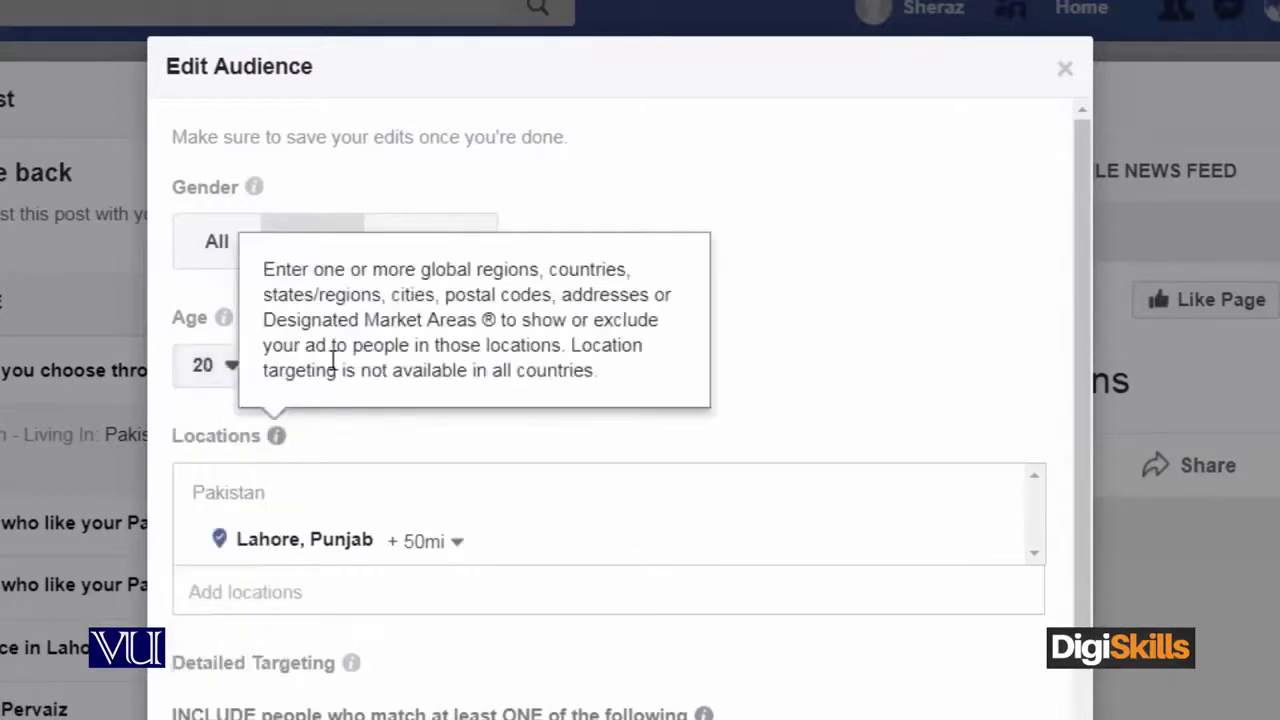
click(328, 385)
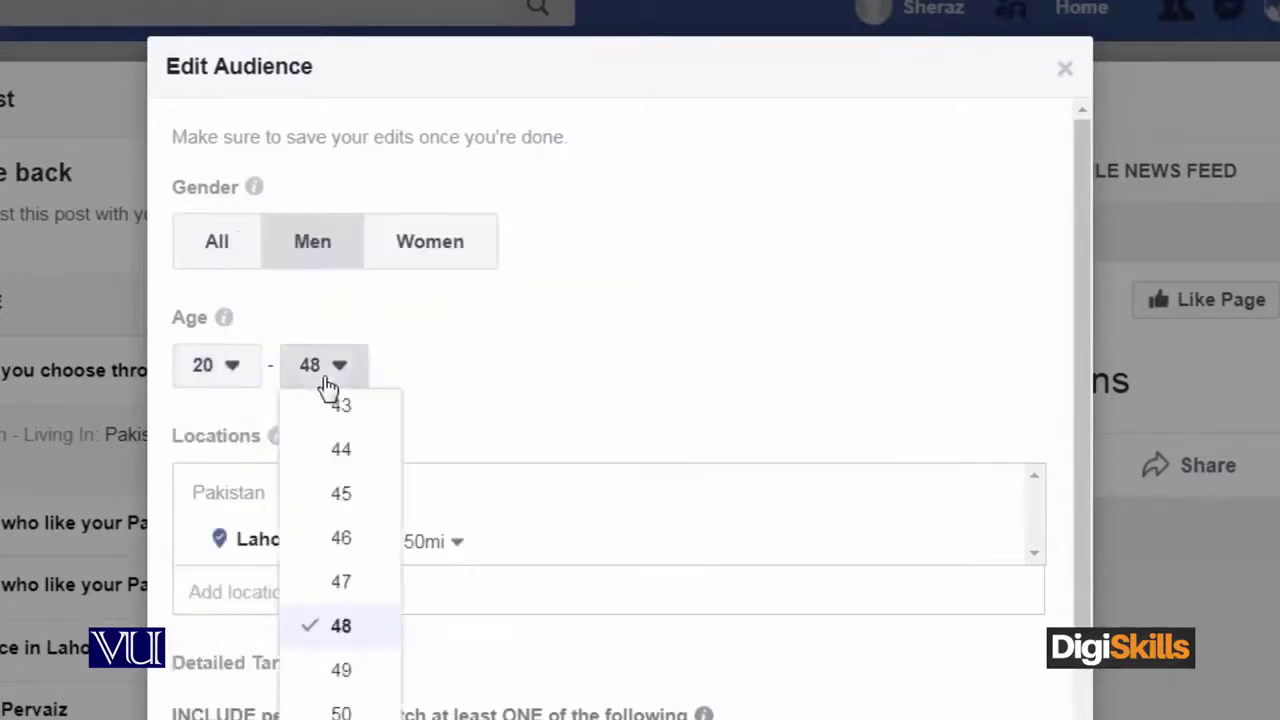
drag(391, 686, 400, 600)
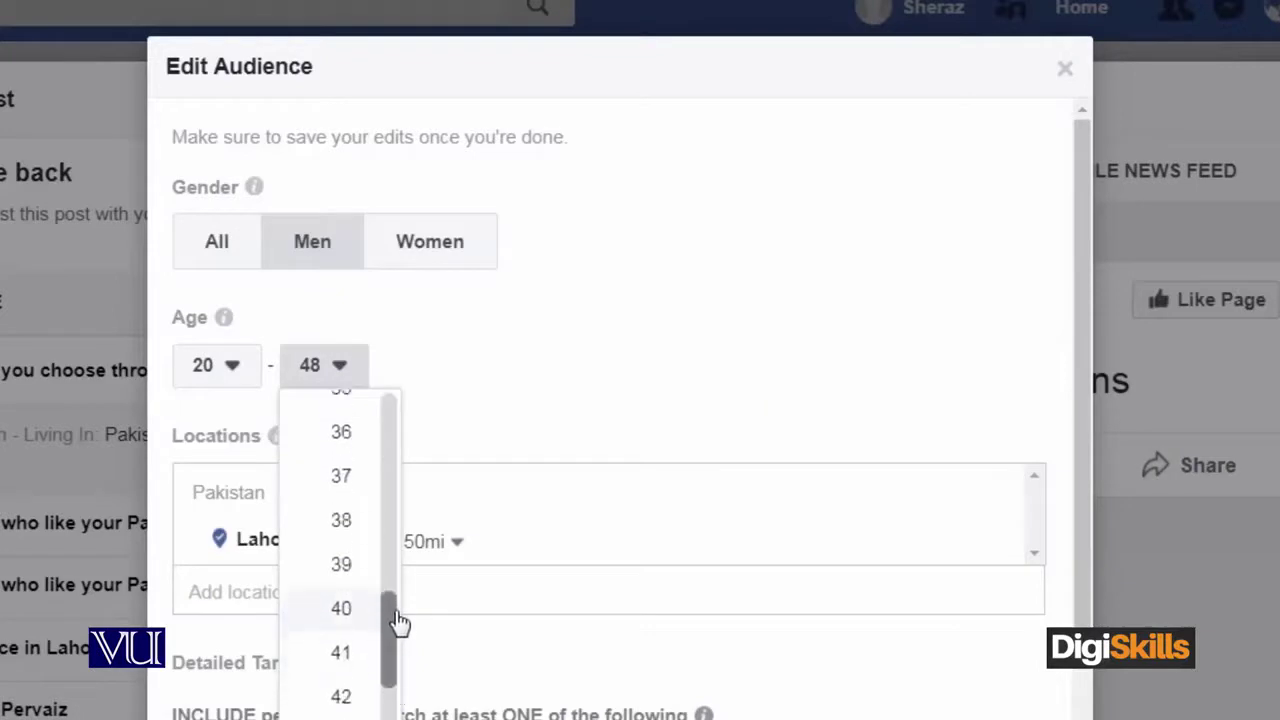
click(352, 500)
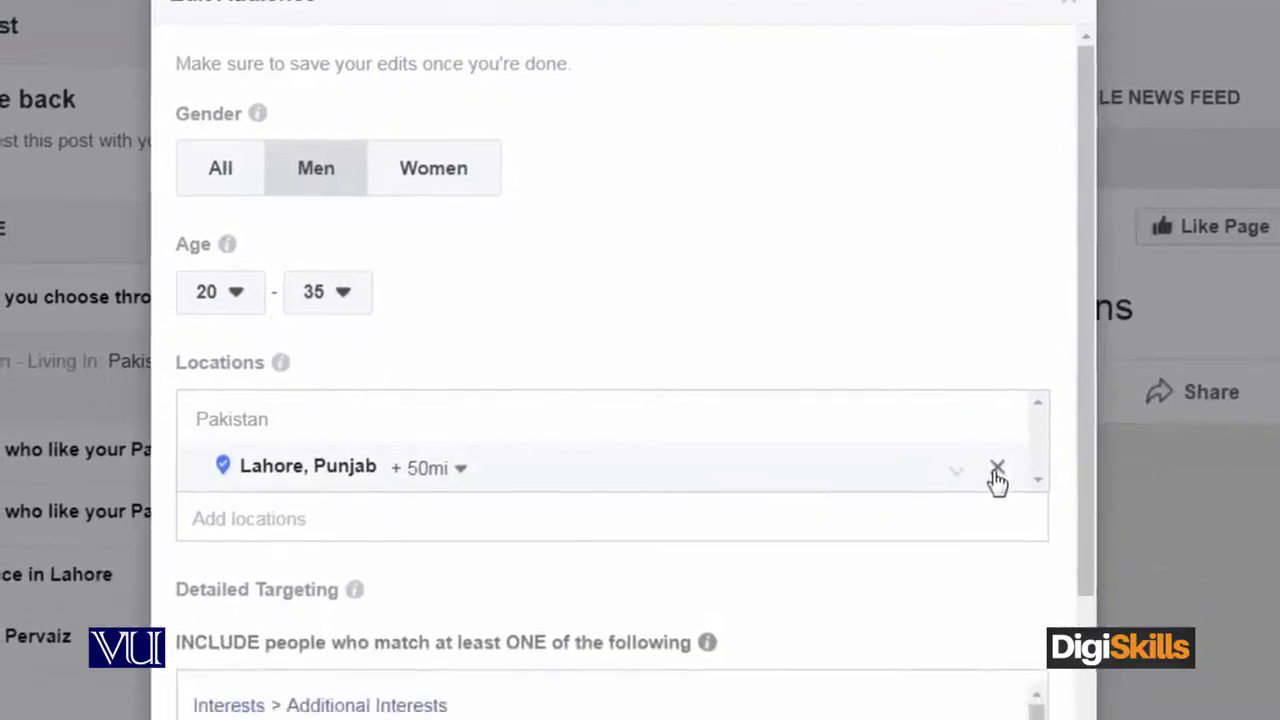
Replace the location with Lahore, Punjab, Pakistan.
click(993, 542)
click(559, 200)
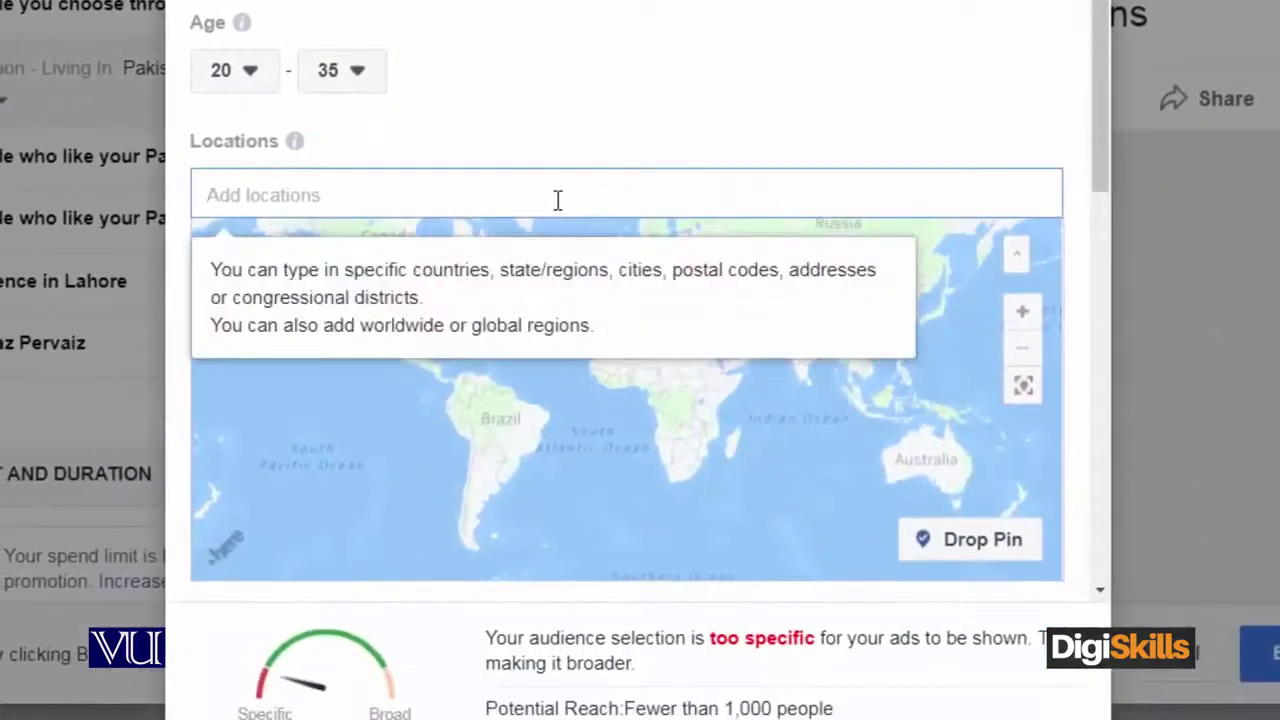
text(Lahore)
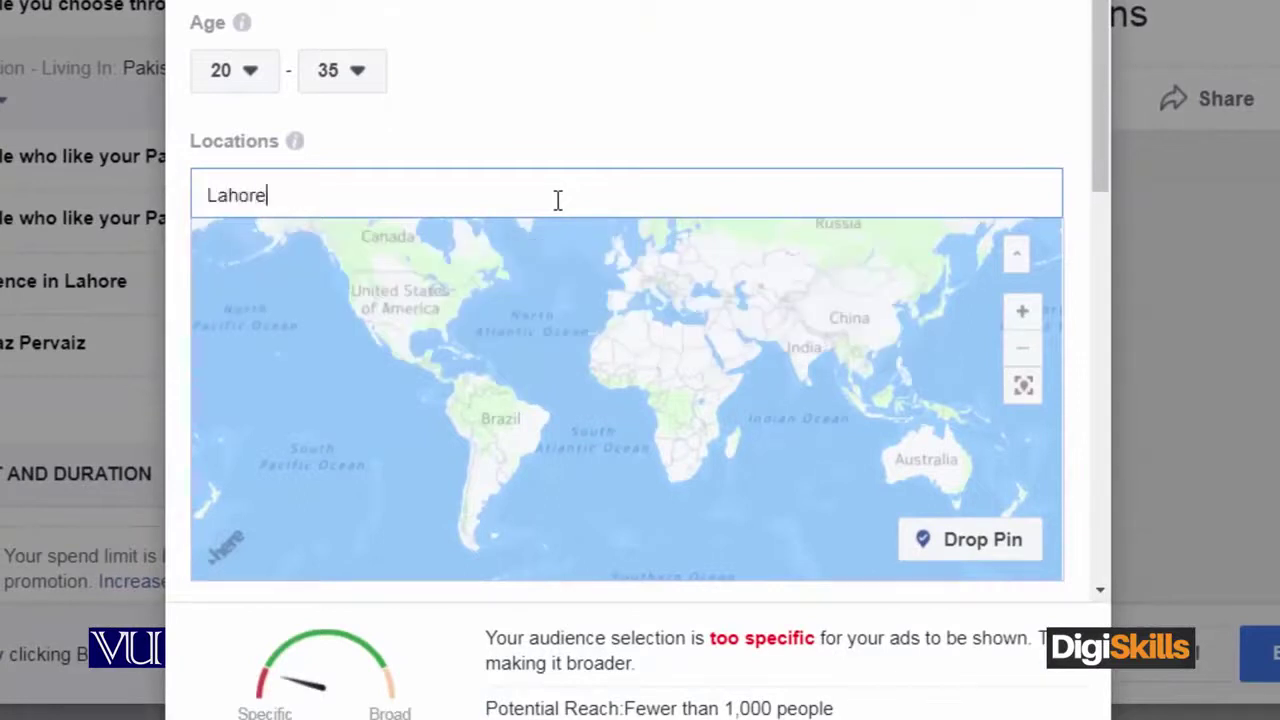
click(560, 236)
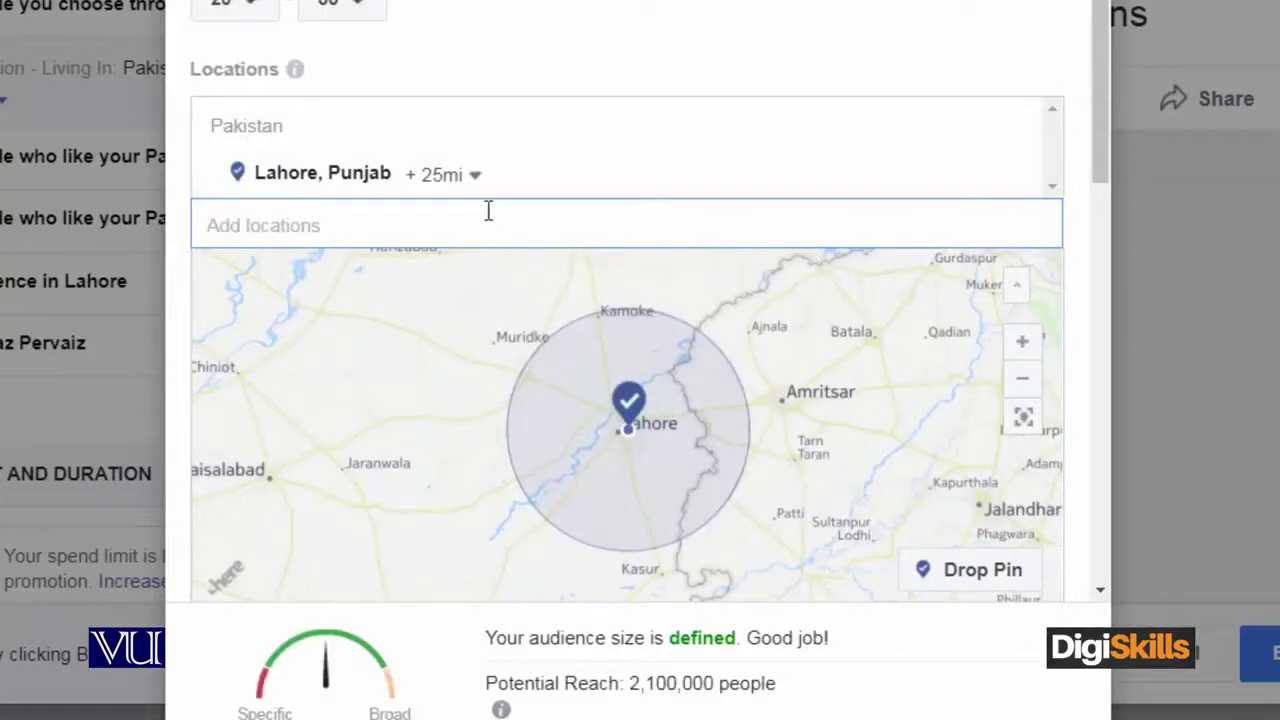
Widen the Lahore targeting radius to 50 miles, first trying 40 miles.
click(478, 178)
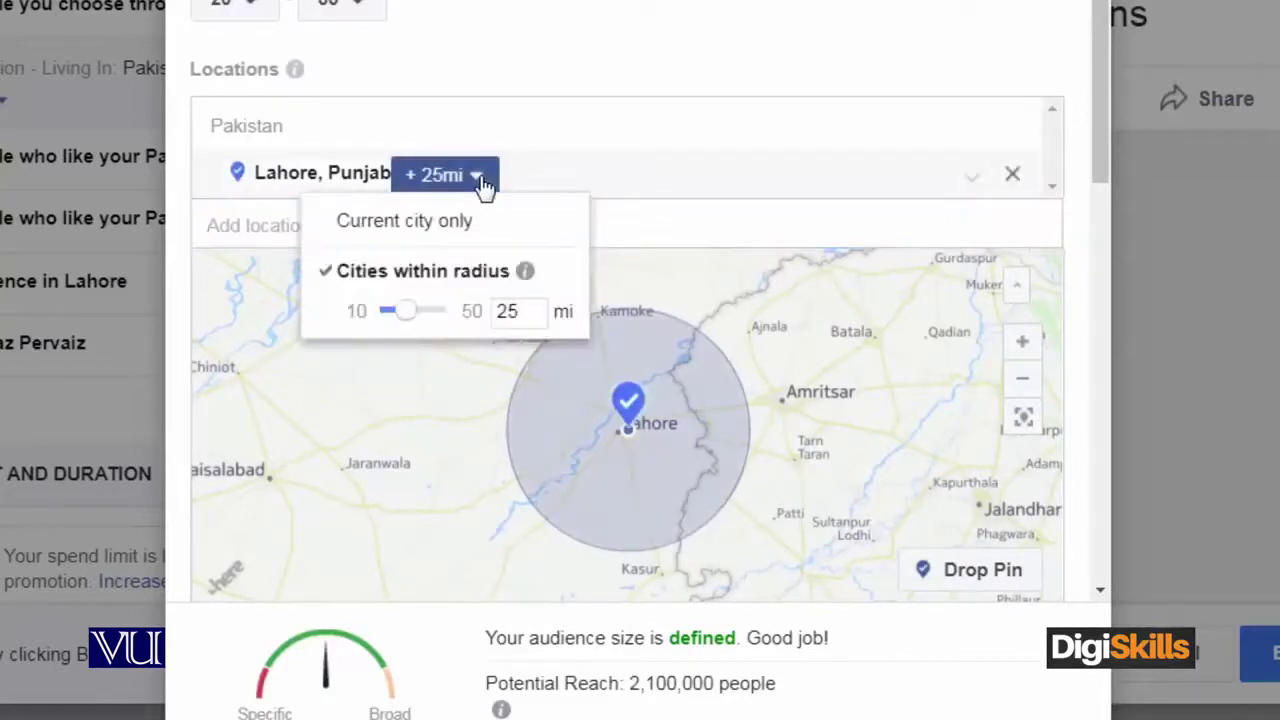
drag(410, 313, 446, 320)
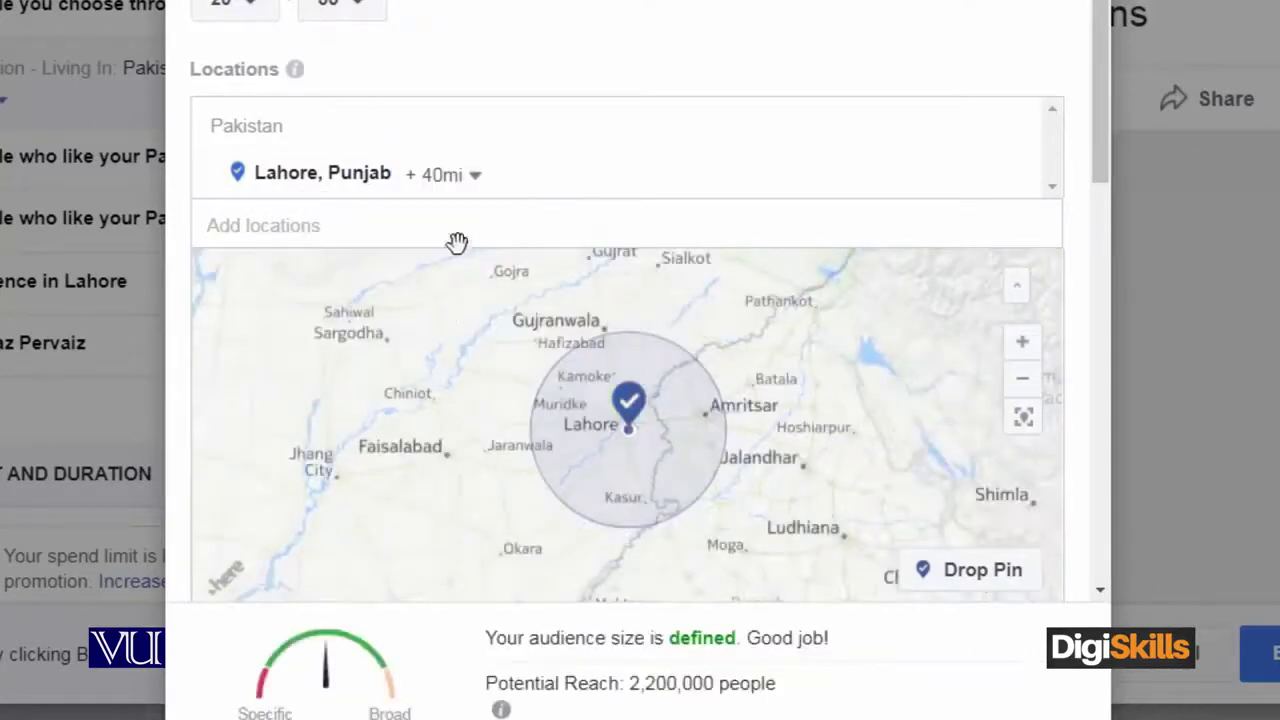
click(465, 175)
drag(437, 314, 470, 318)
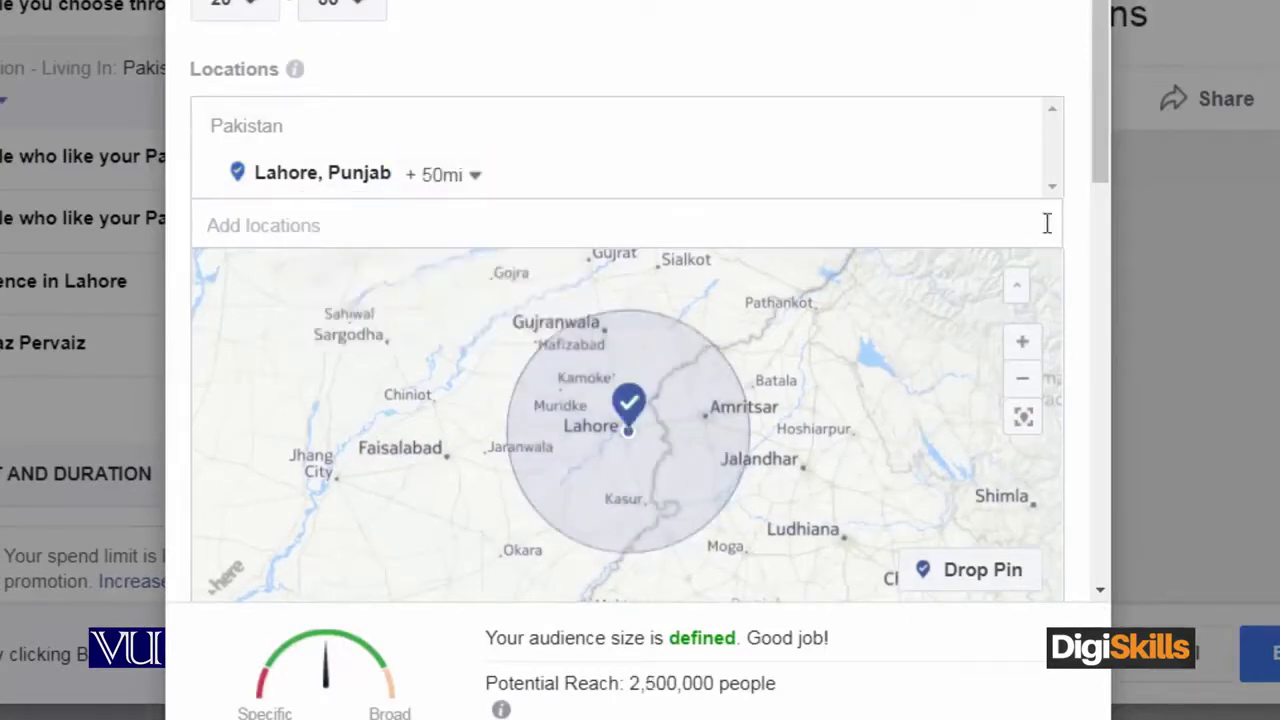
drag(1097, 135, 1066, 424)
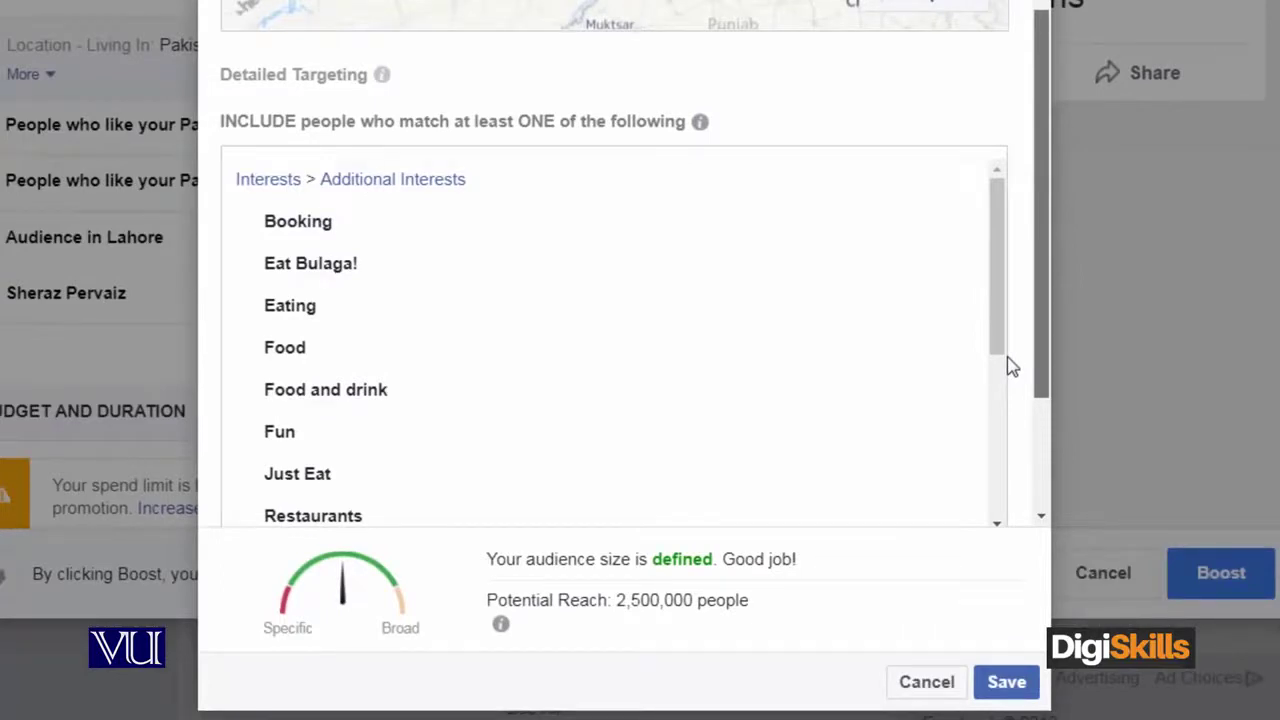
Check the interests list and potential reach, then save the 50-mile Lahore audience.
mouse_move(434, 240)
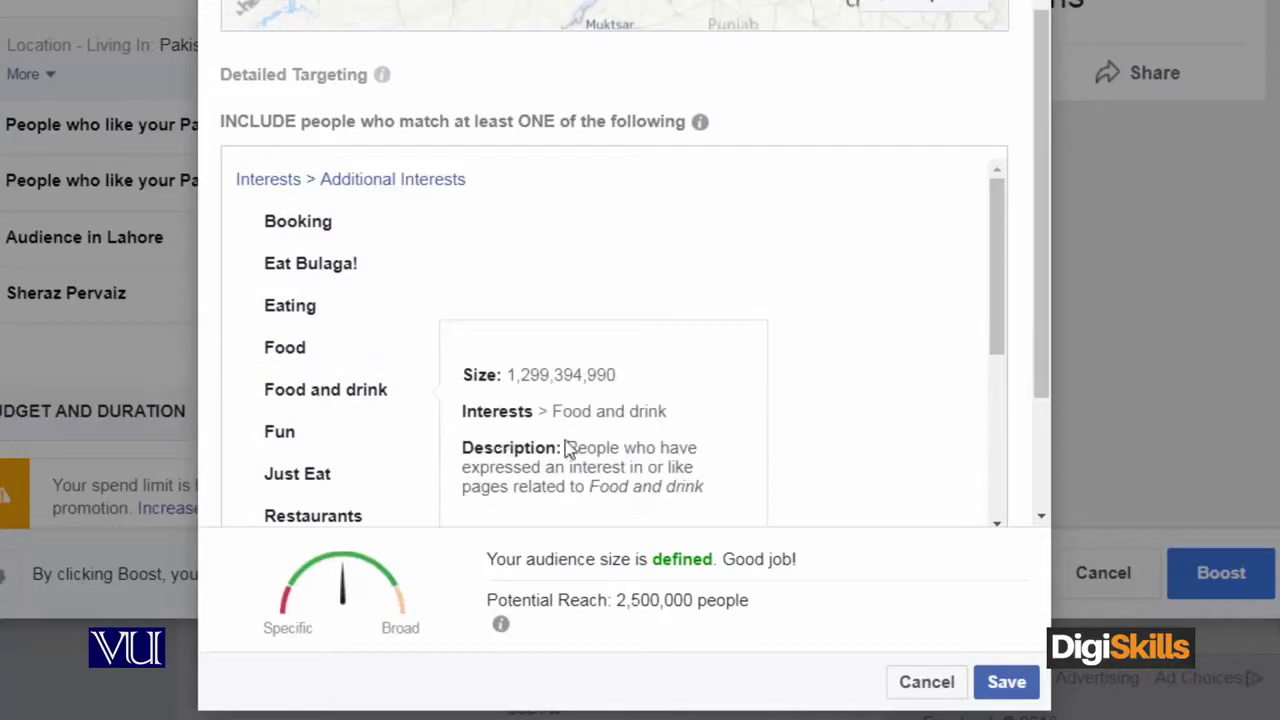
drag(997, 275, 995, 503)
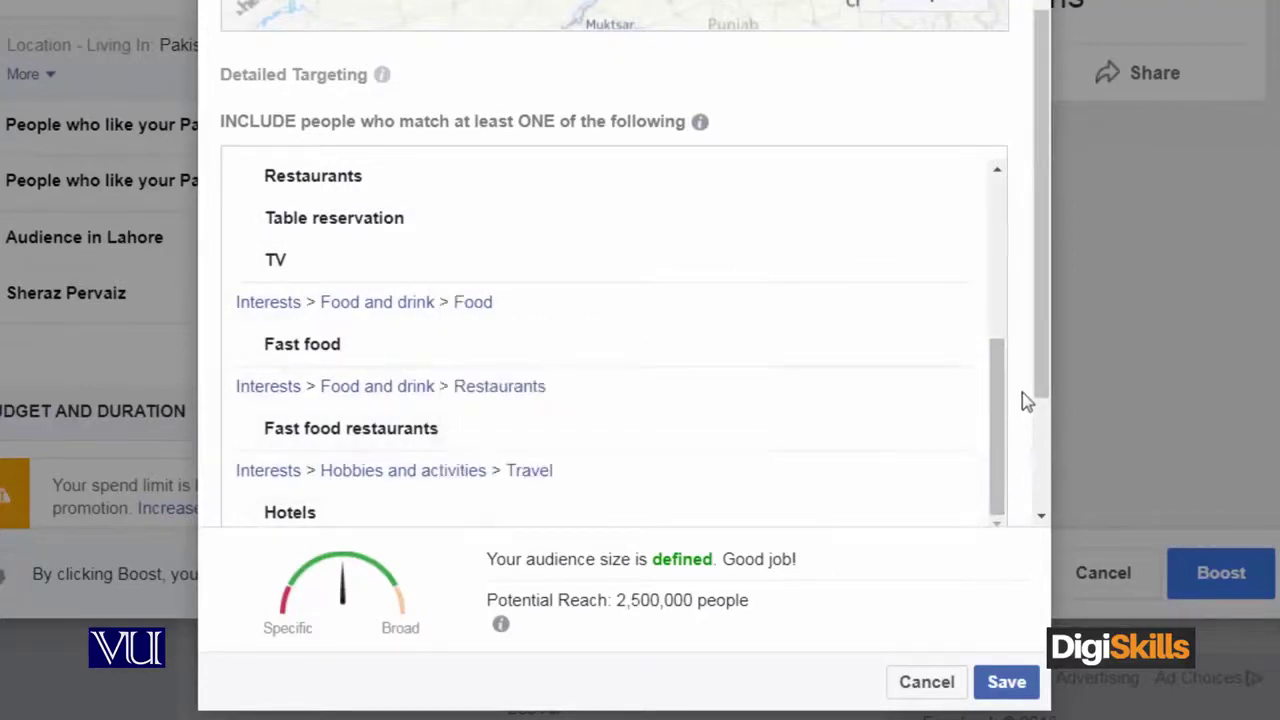
drag(616, 600, 692, 600)
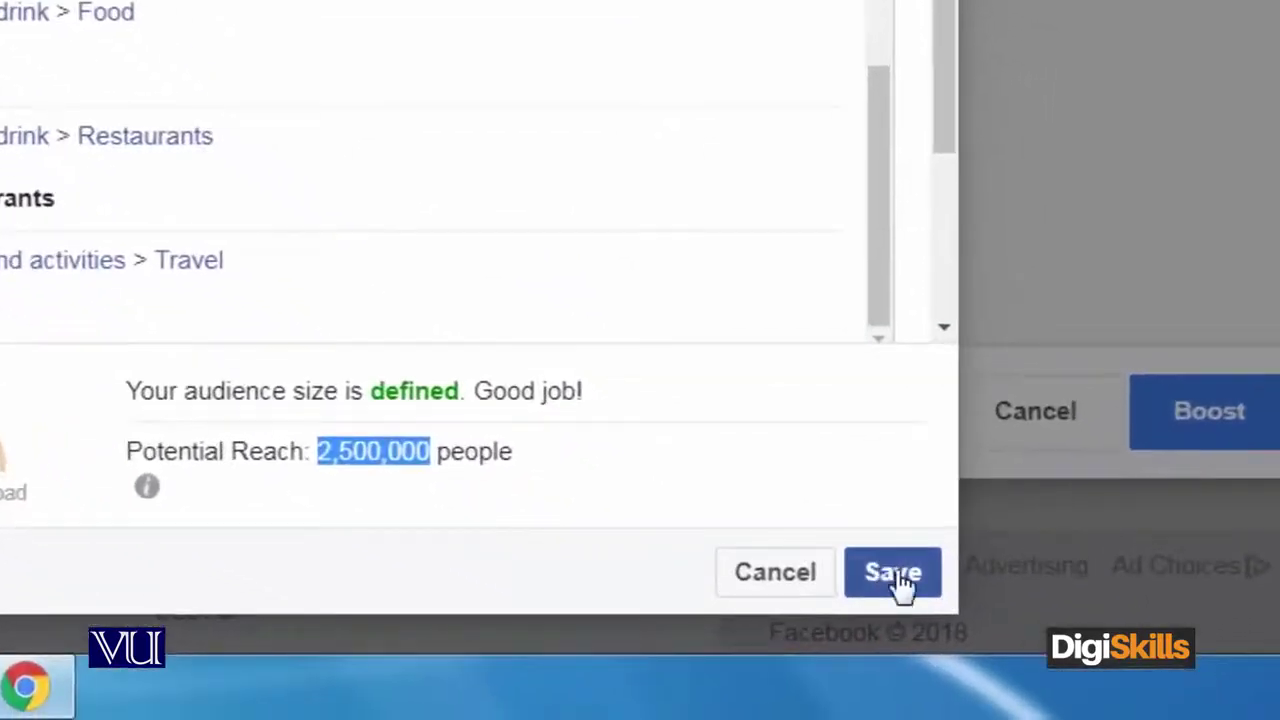
click(898, 578)
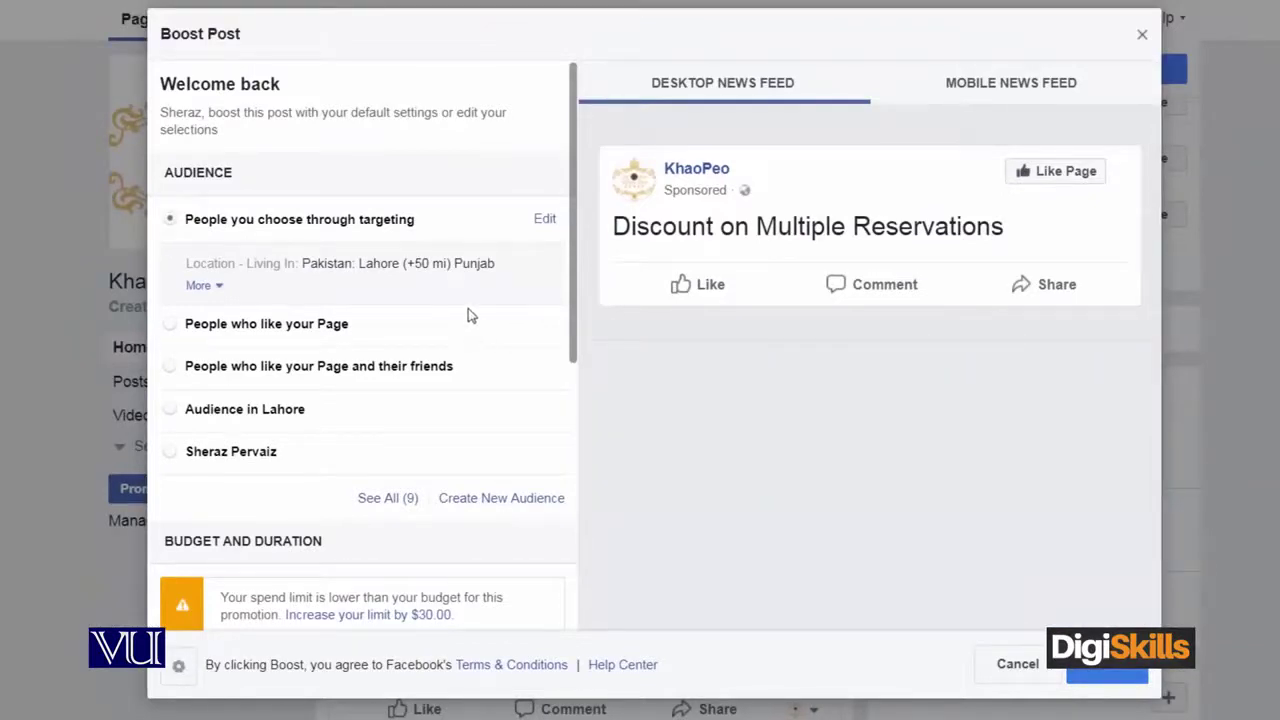
Choose $10.00 USD as the boost's total budget and check the estimated daily reach.
drag(574, 228, 580, 429)
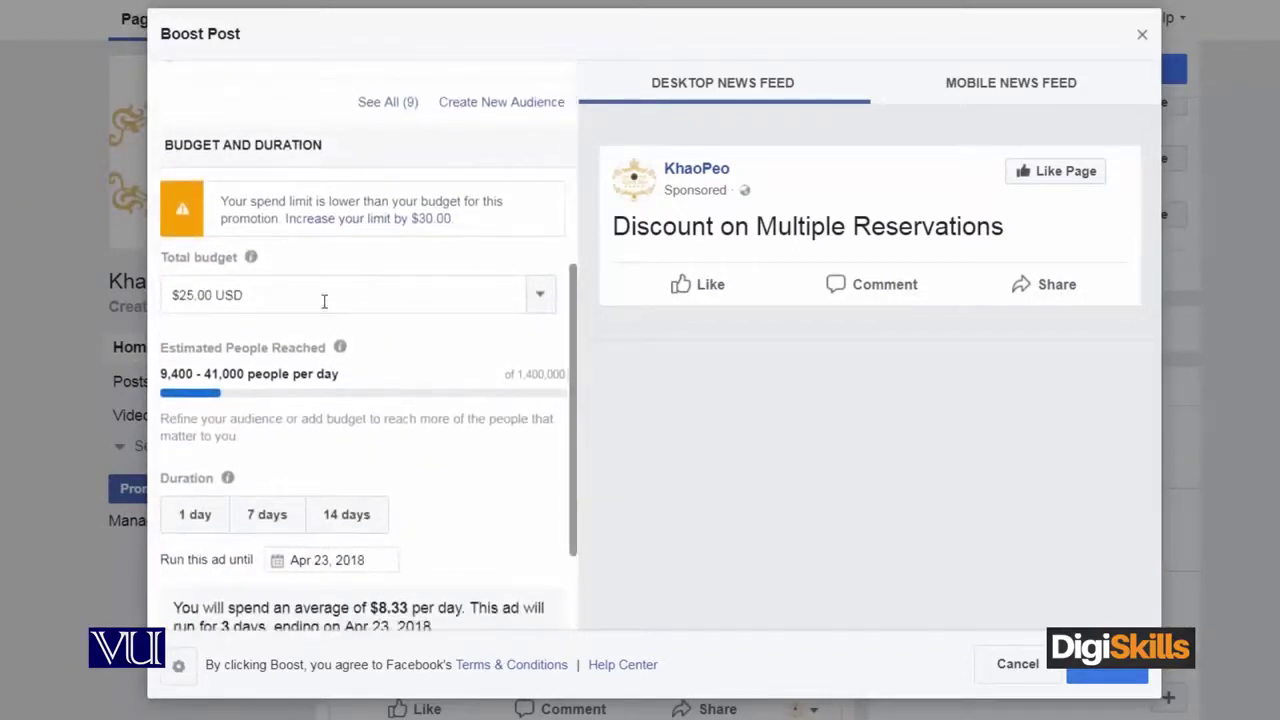
click(541, 297)
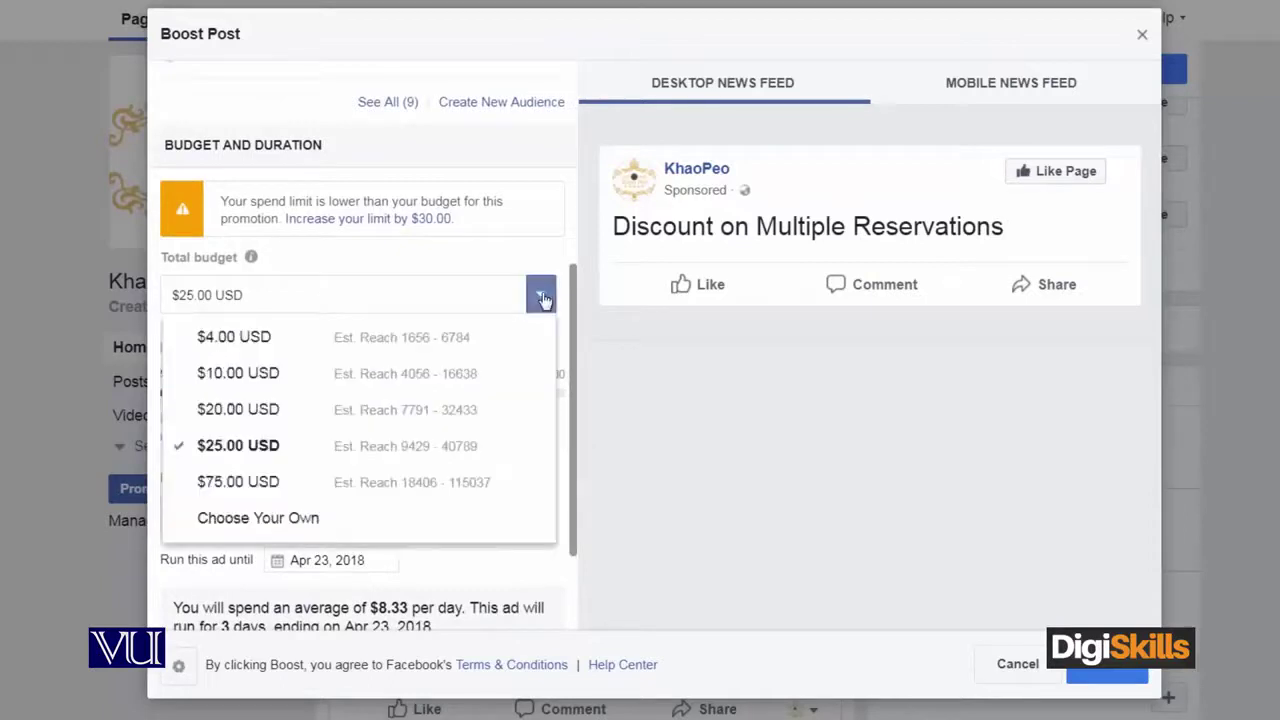
click(270, 373)
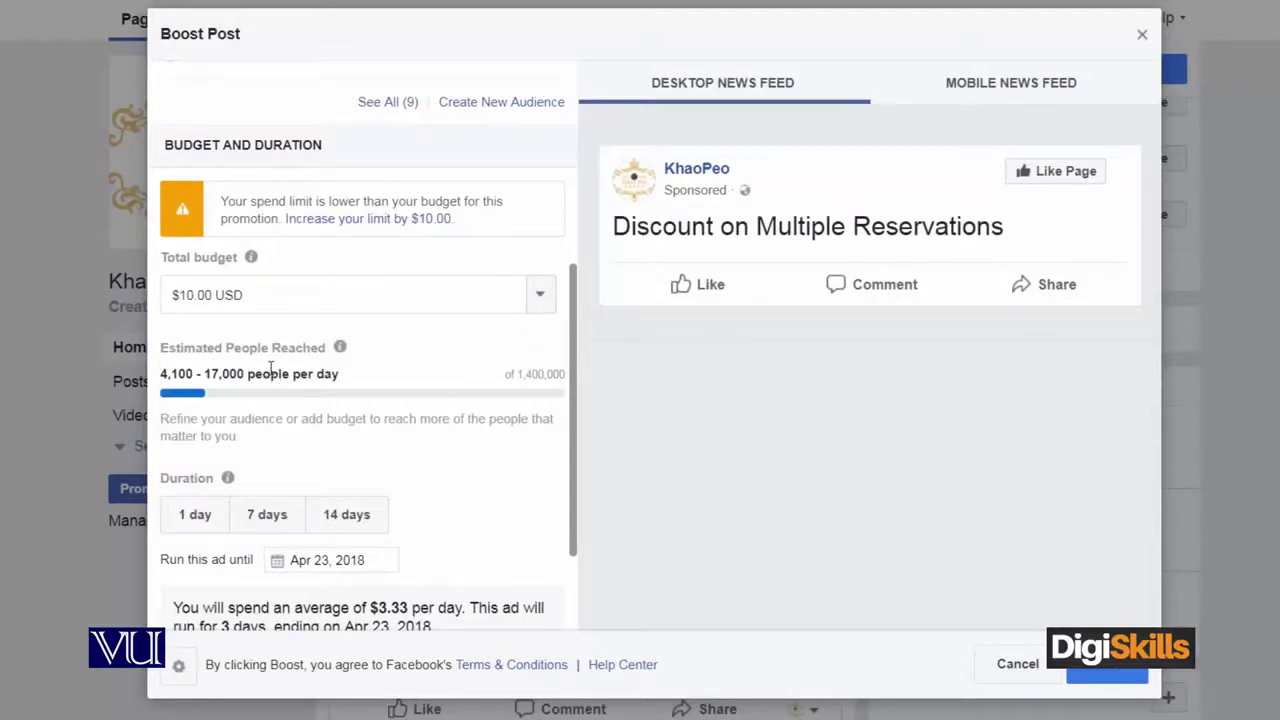
mouse_move(340, 374)
mouse_down()
mouse_move(216, 375)
mouse_move(145, 416)
mouse_up()
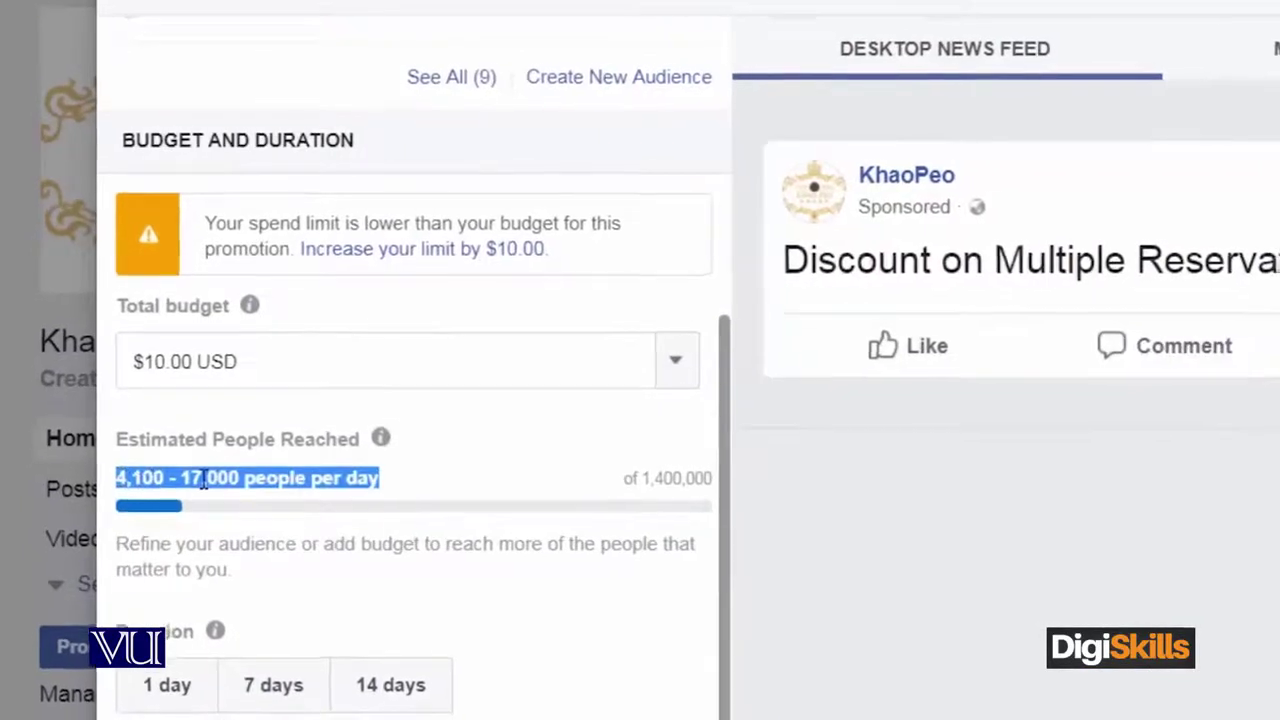
click(440, 430)
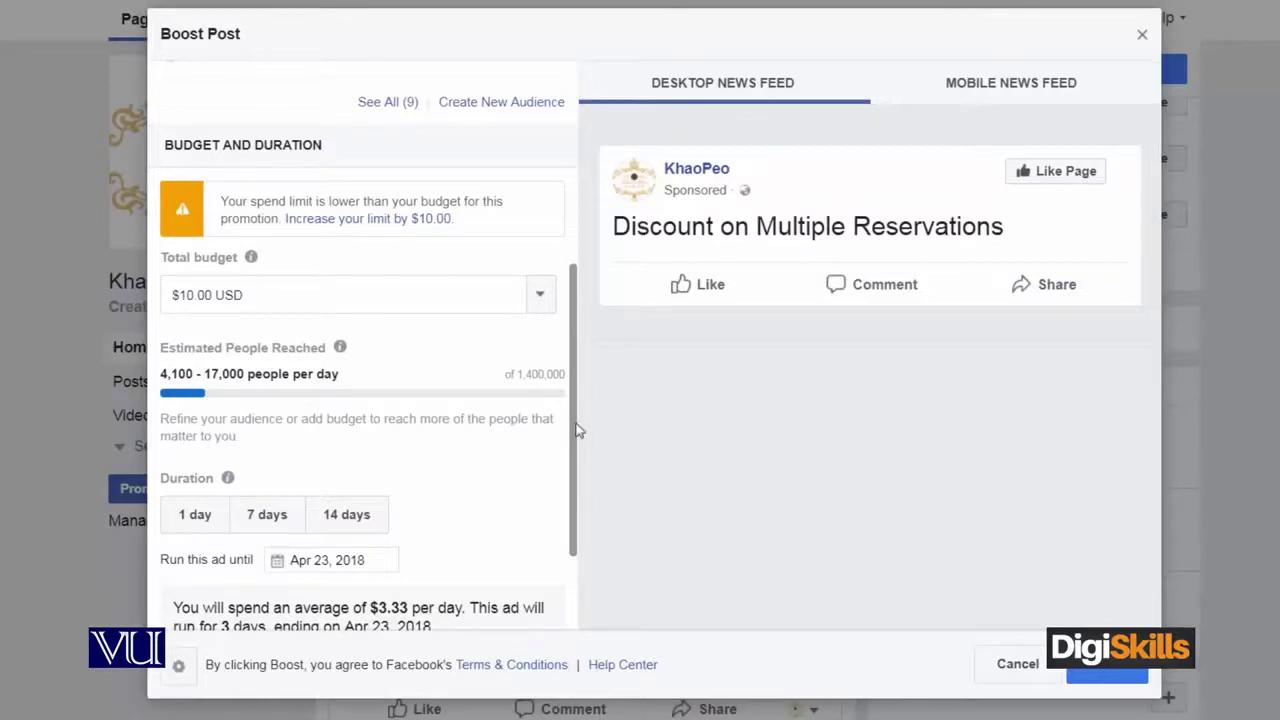
Set the boost duration to 7 days, running until Apr 27, 2018, at $1.42 per day.
drag(578, 430, 578, 500)
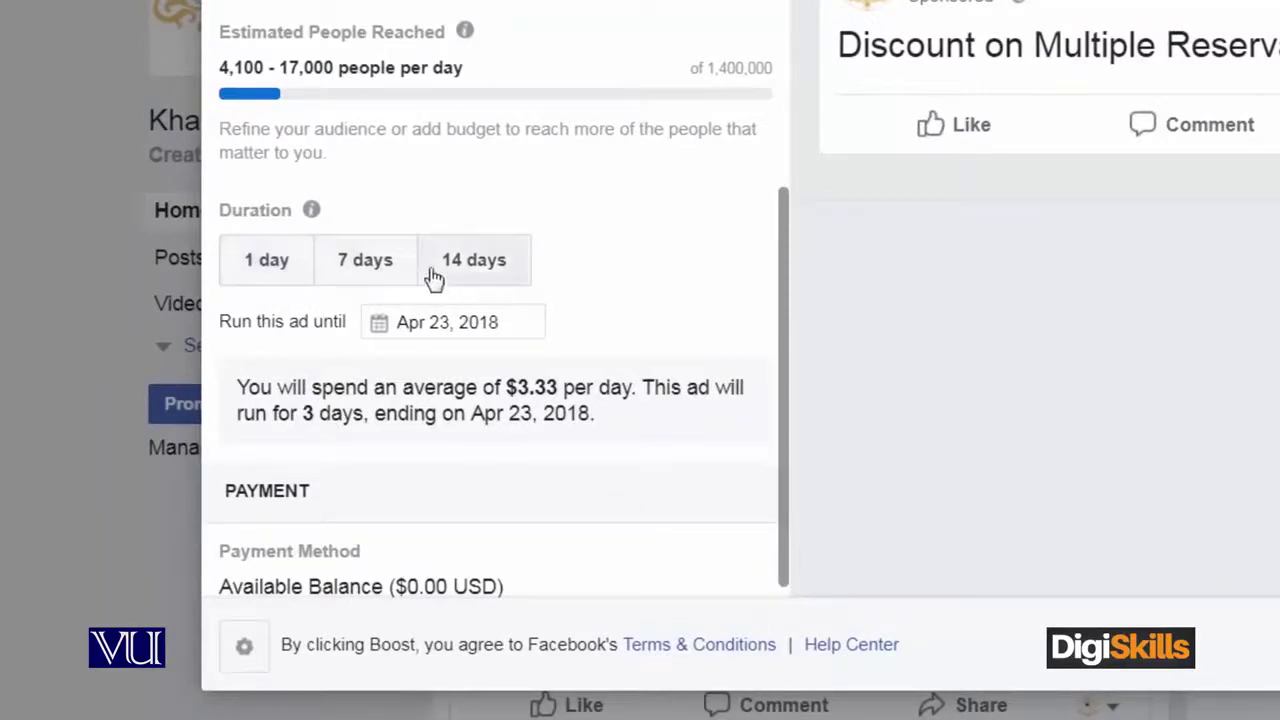
click(378, 264)
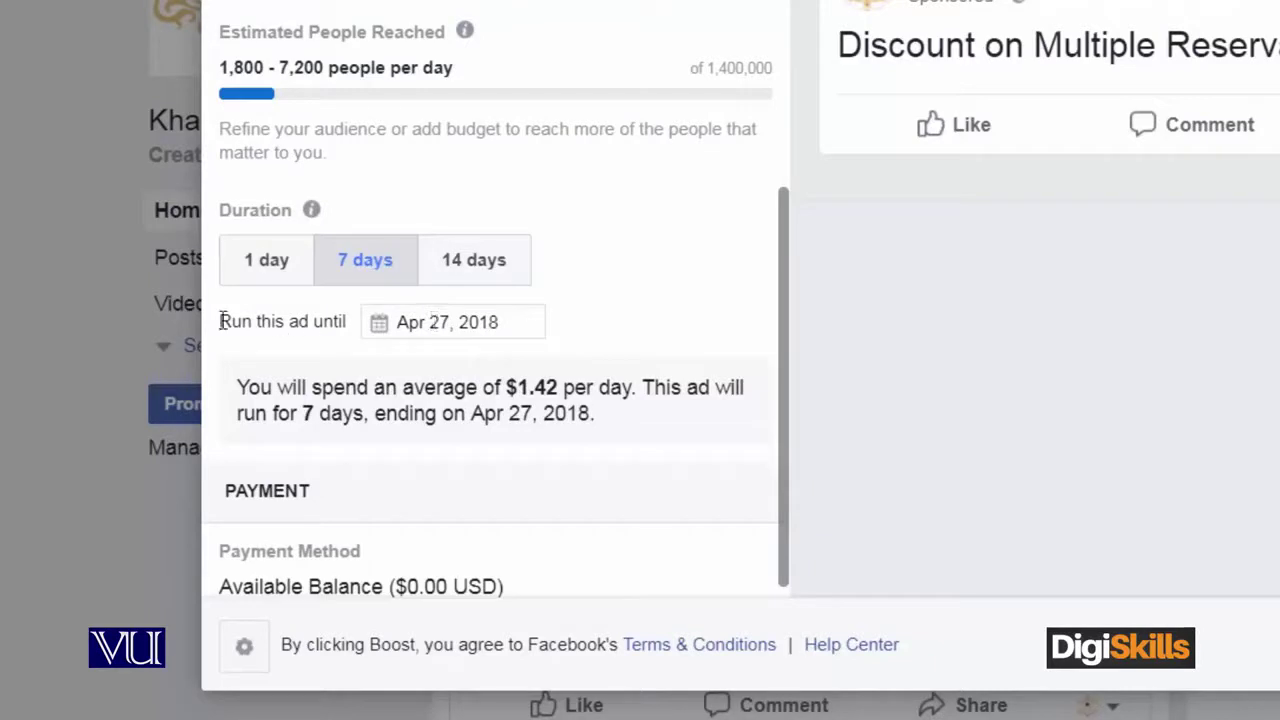
drag(222, 321, 349, 328)
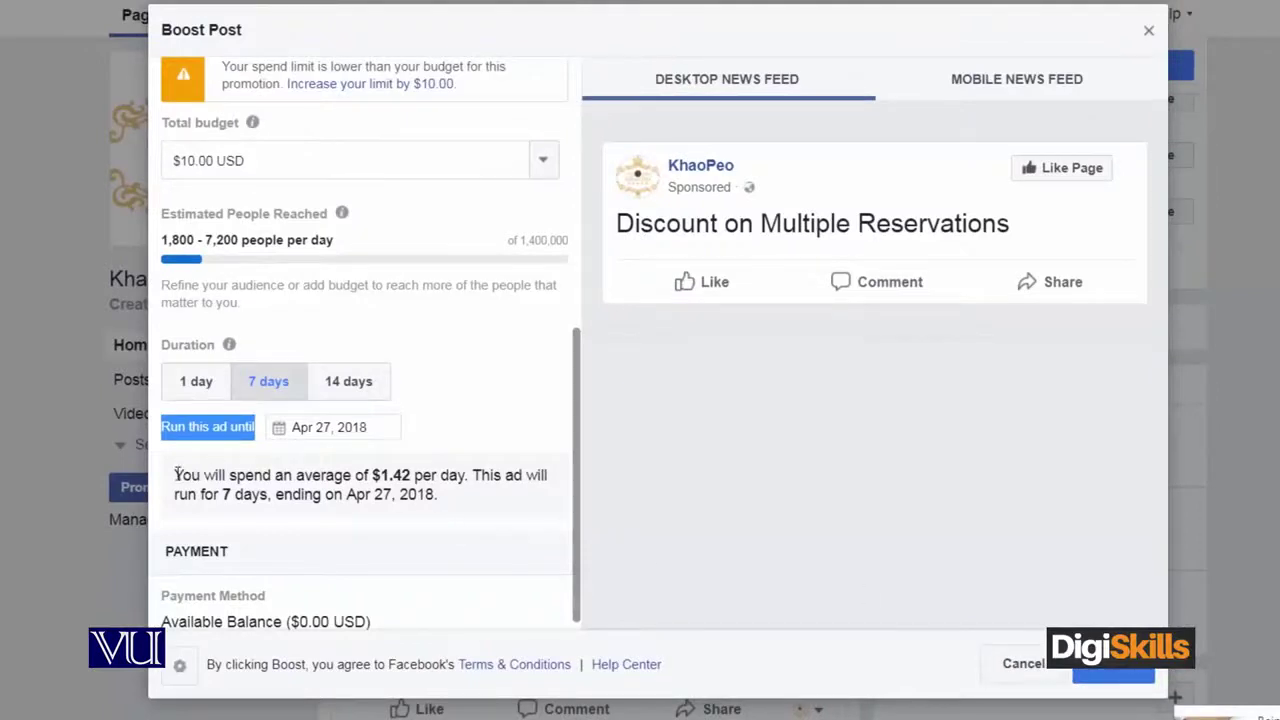
drag(175, 474, 401, 494)
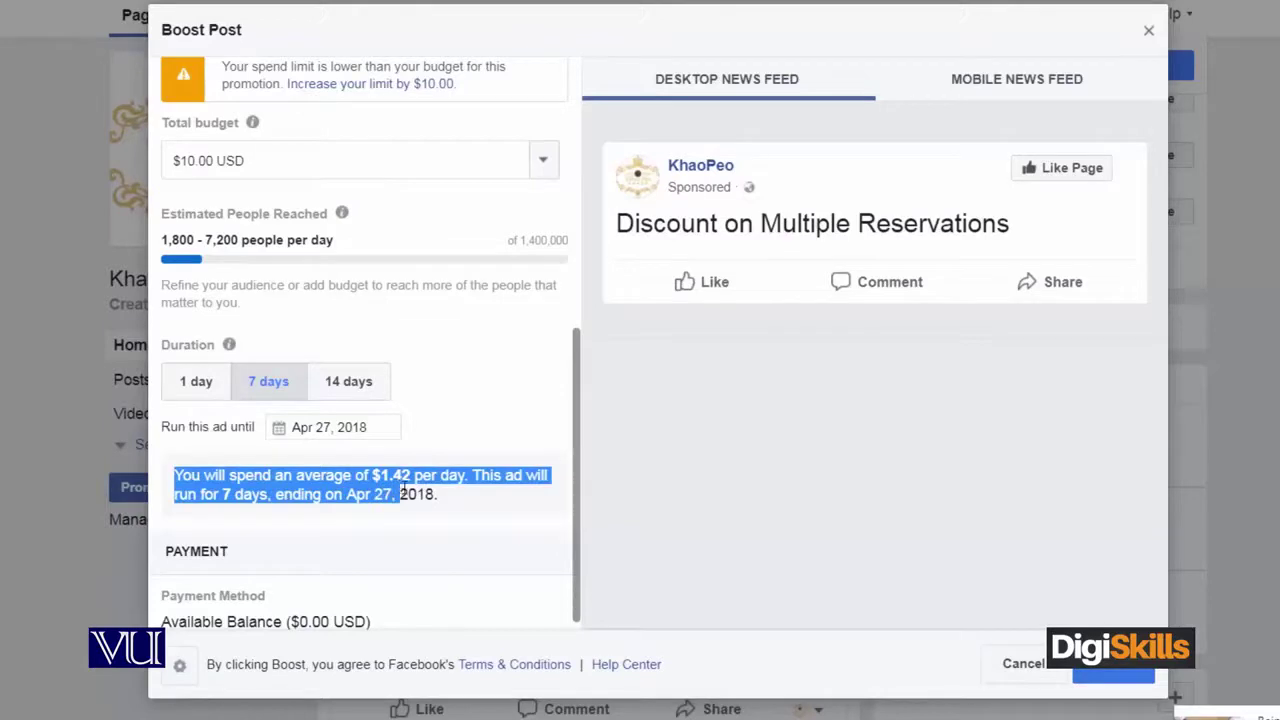
drag(401, 494, 434, 494)
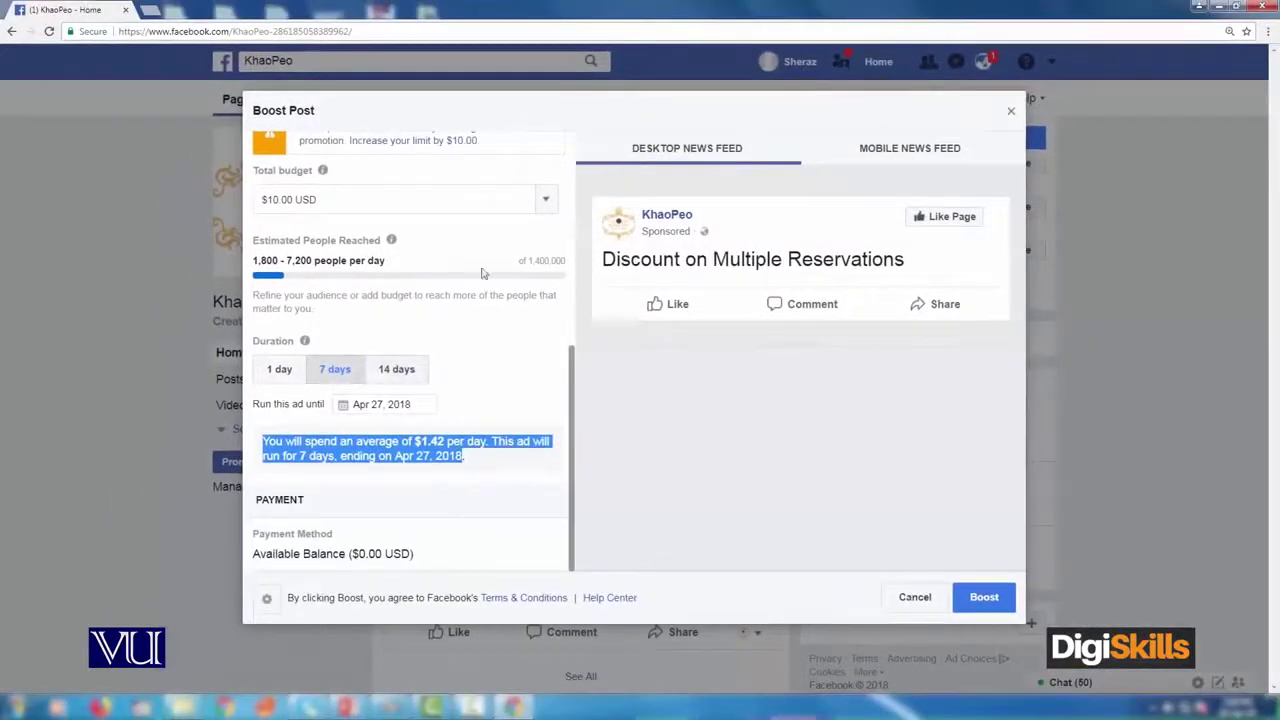
drag(573, 450, 577, 243)
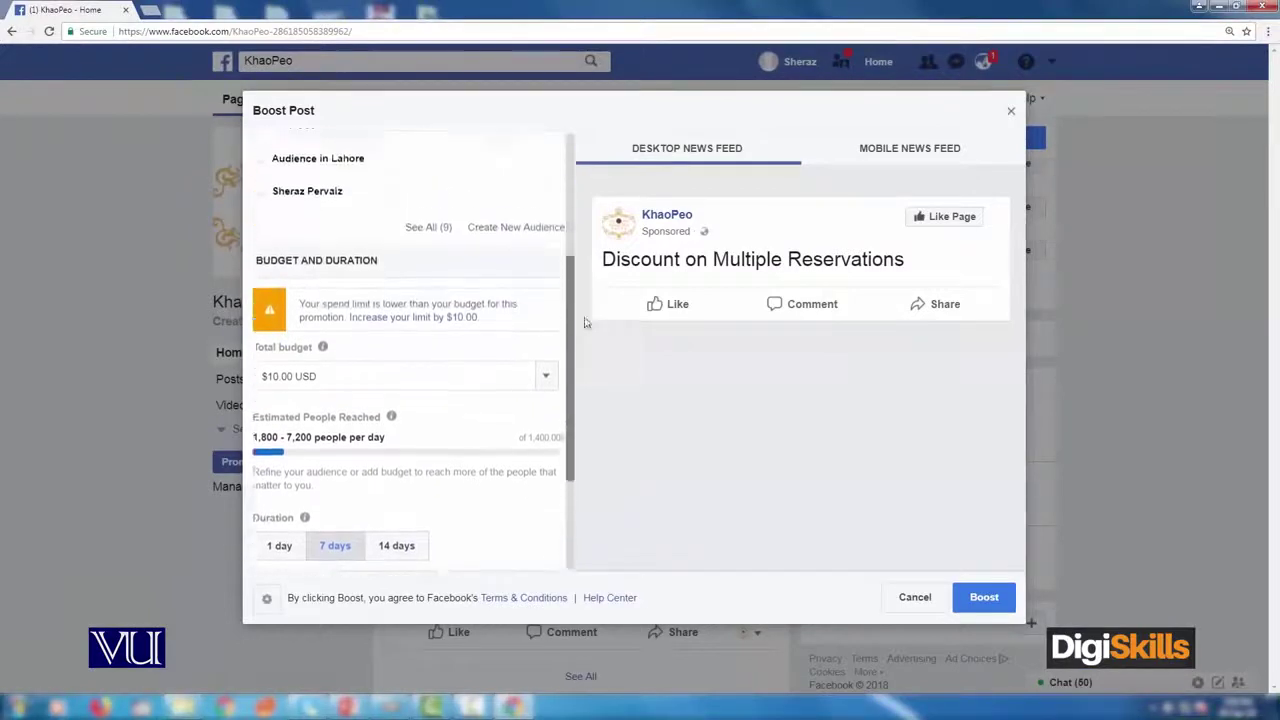